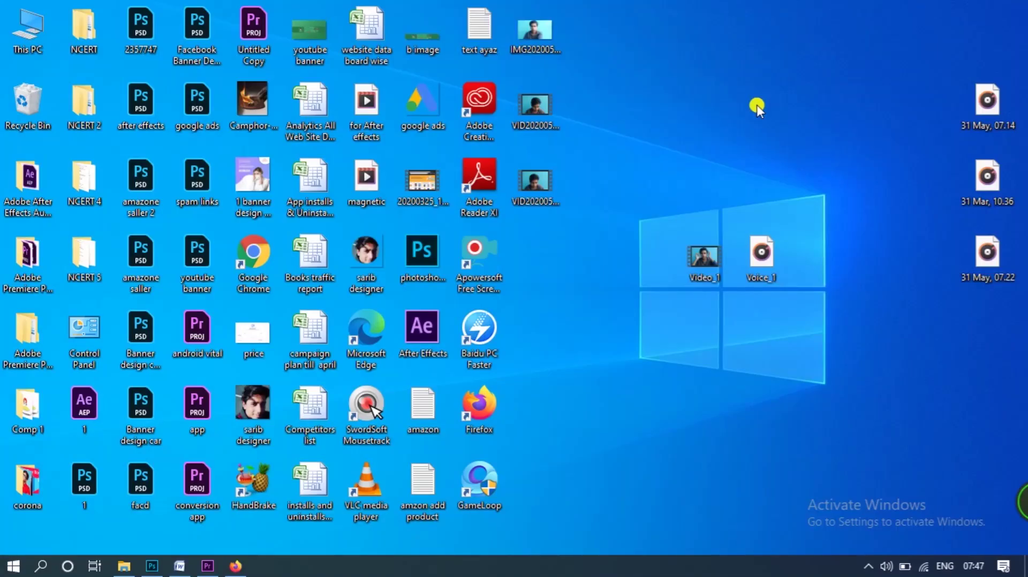
Box-select the Video_1 video and Voice_1 audio icons together on the desktop
left_click_drag(829, 203, 664, 315)
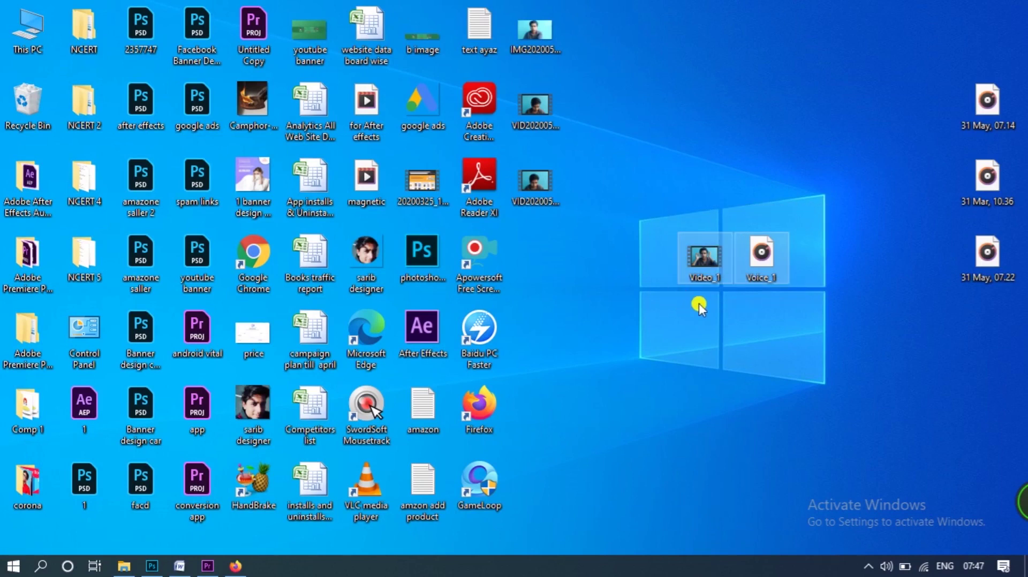
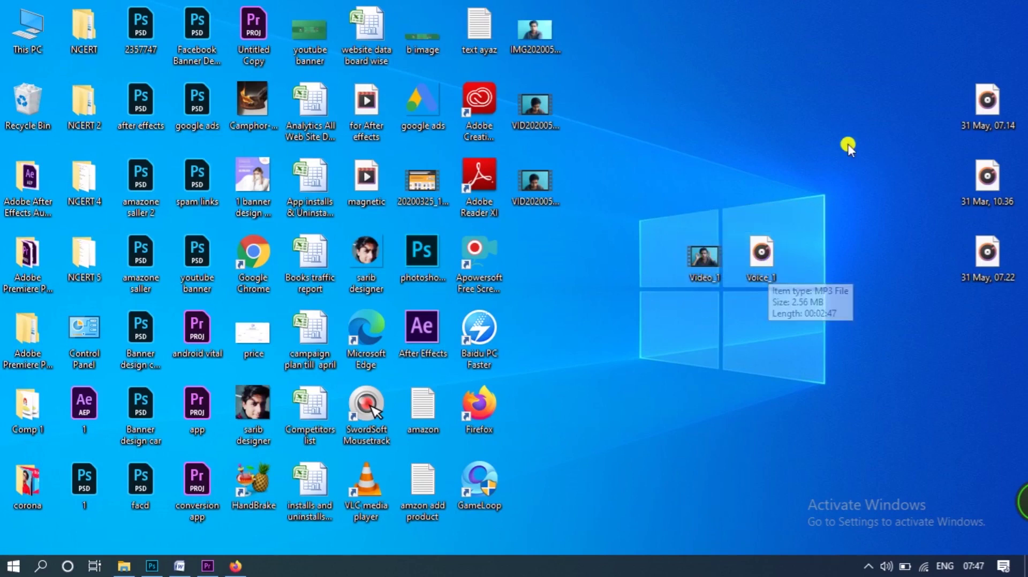
Shift the IMG file and two VID clips slightly to the right on the desktop
left_click_drag(934, 97, 989, 300)
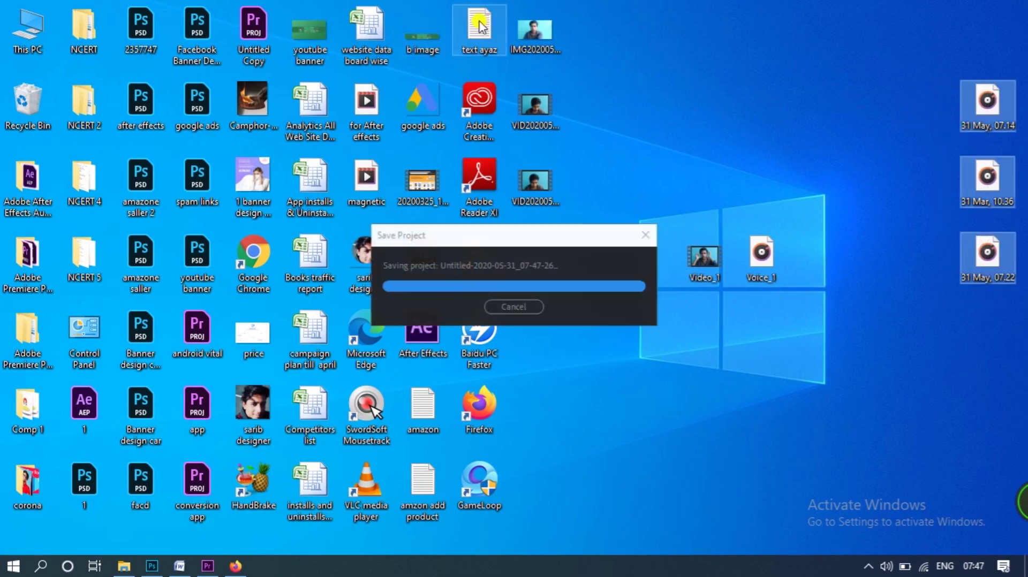
mouse_move(583, 6)
left_mouse_down()
mouse_move(528, 202)
mouse_move(584, 181)
left_mouse_up()
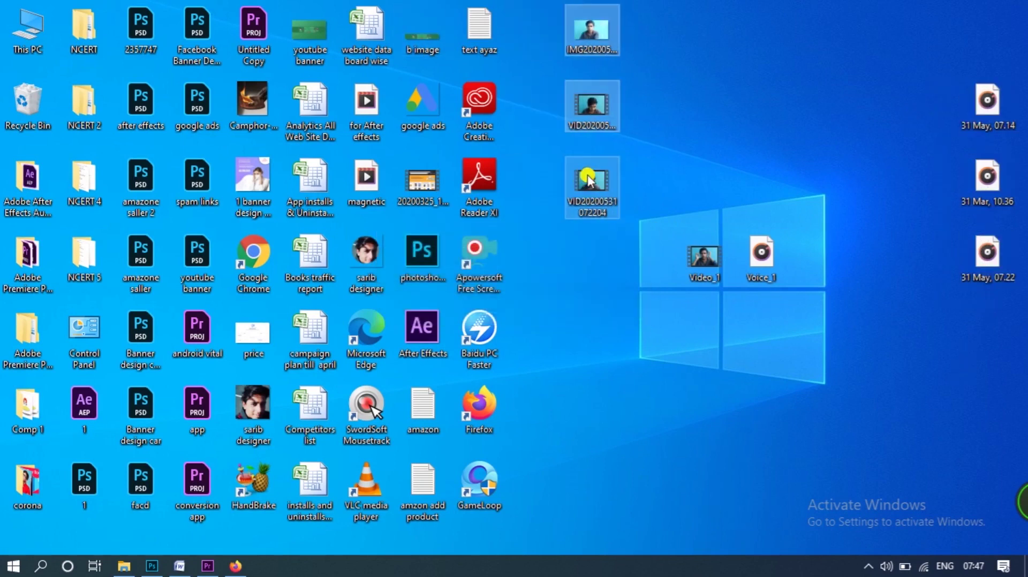
left_click(604, 132)
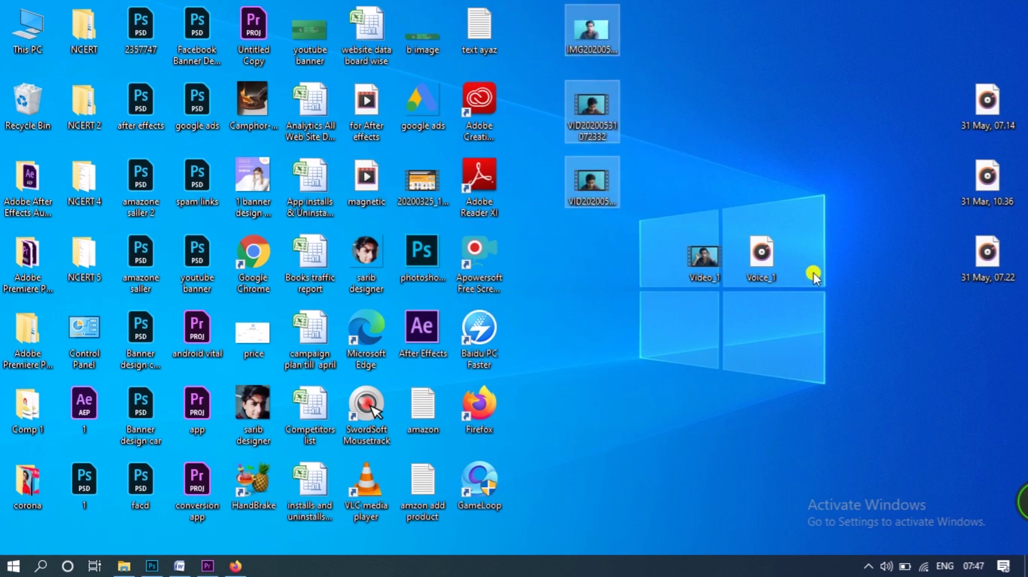
Box-select the Video_1 and Voice_1 files together on the desktop
left_click_drag(820, 231, 696, 308)
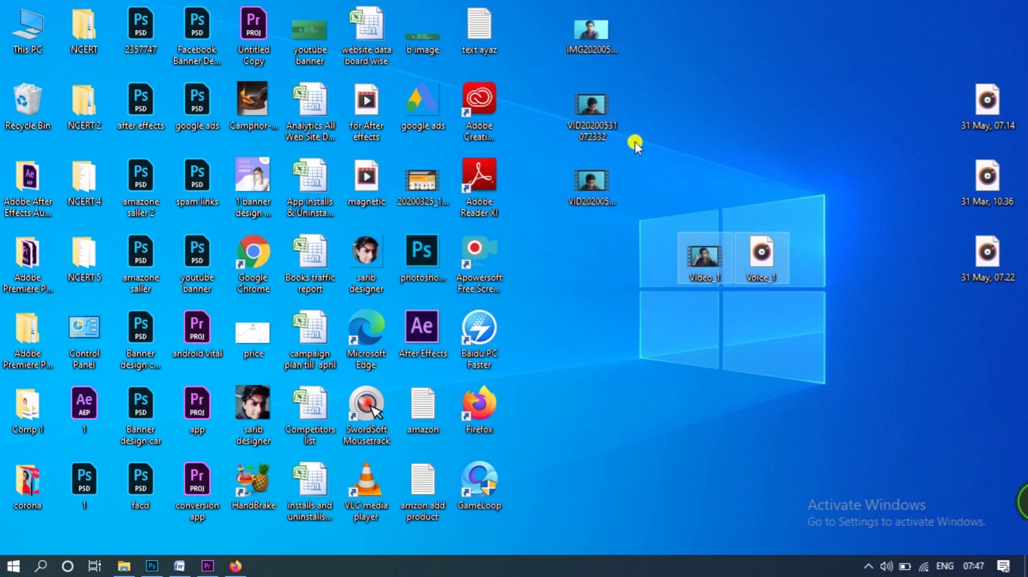
left_click_drag(626, 40, 621, 180)
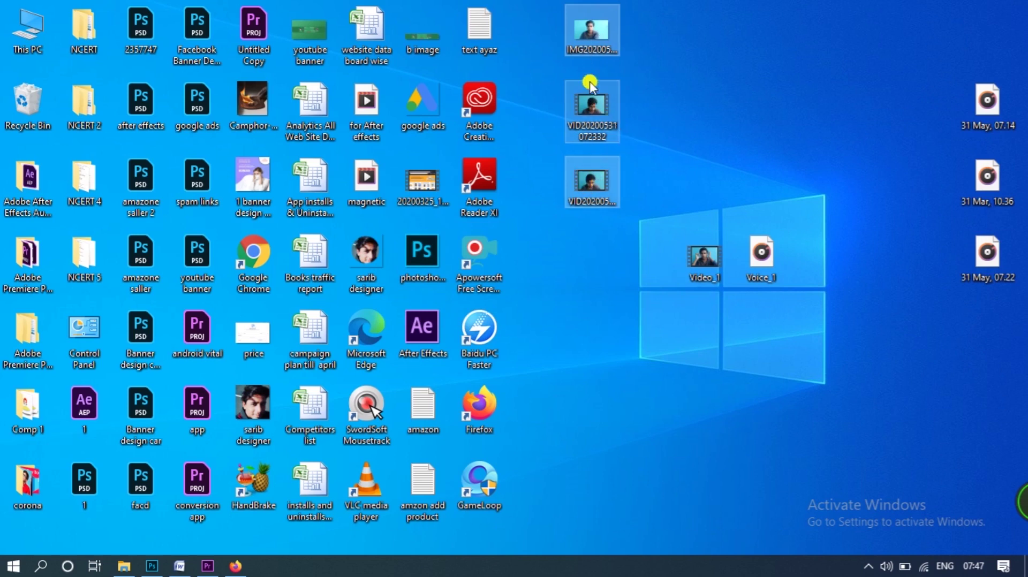
left_click_drag(793, 252, 700, 271)
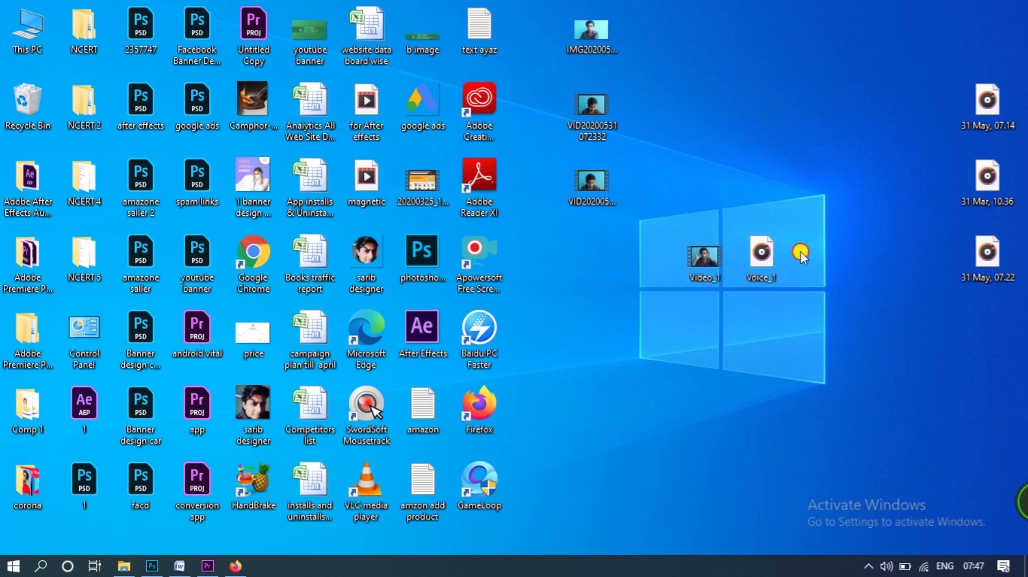
left_click_drag(801, 252, 704, 274)
left_click(692, 102)
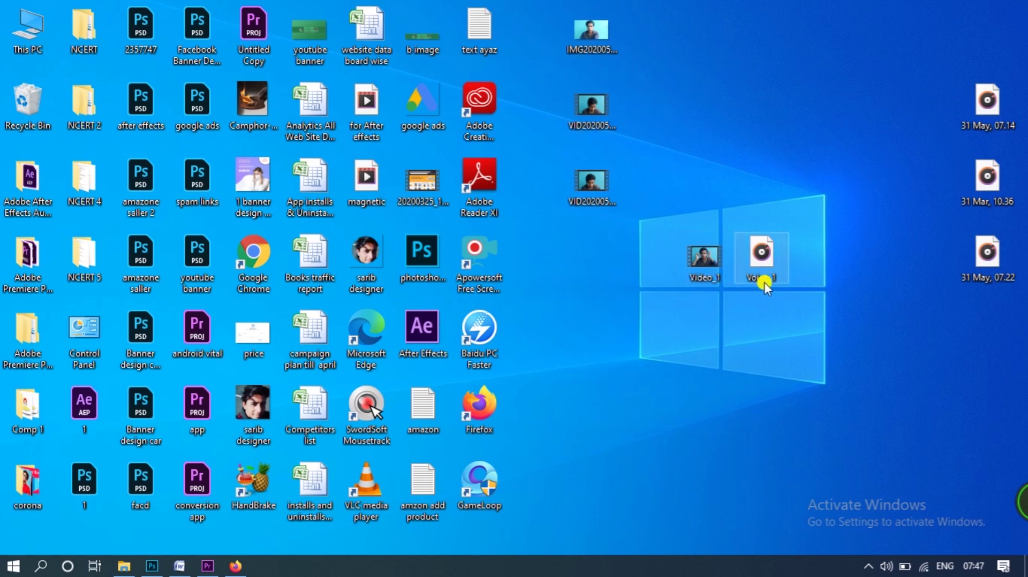
left_click(787, 270)
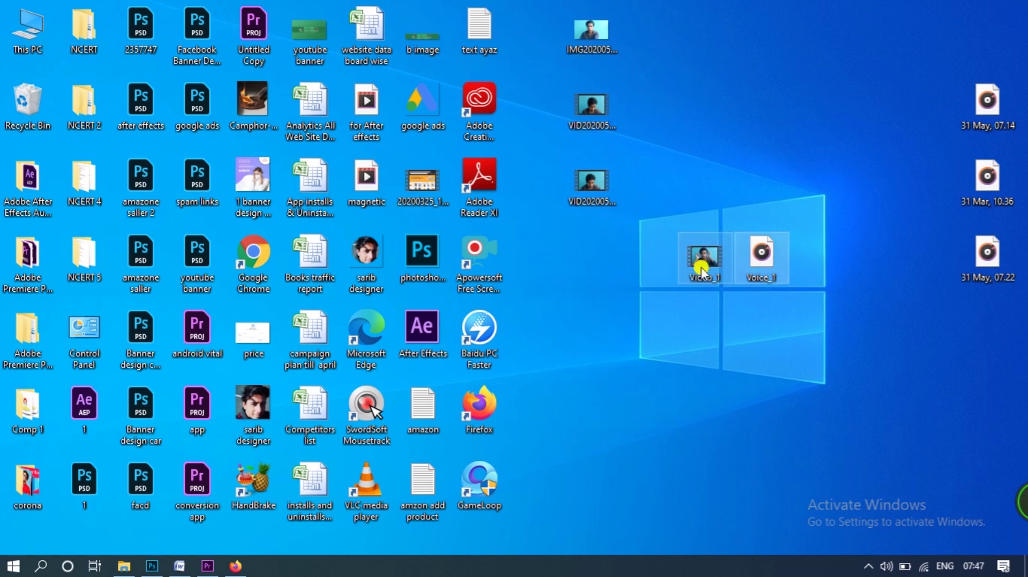
left_click(777, 305)
left_click_drag(777, 305, 678, 232)
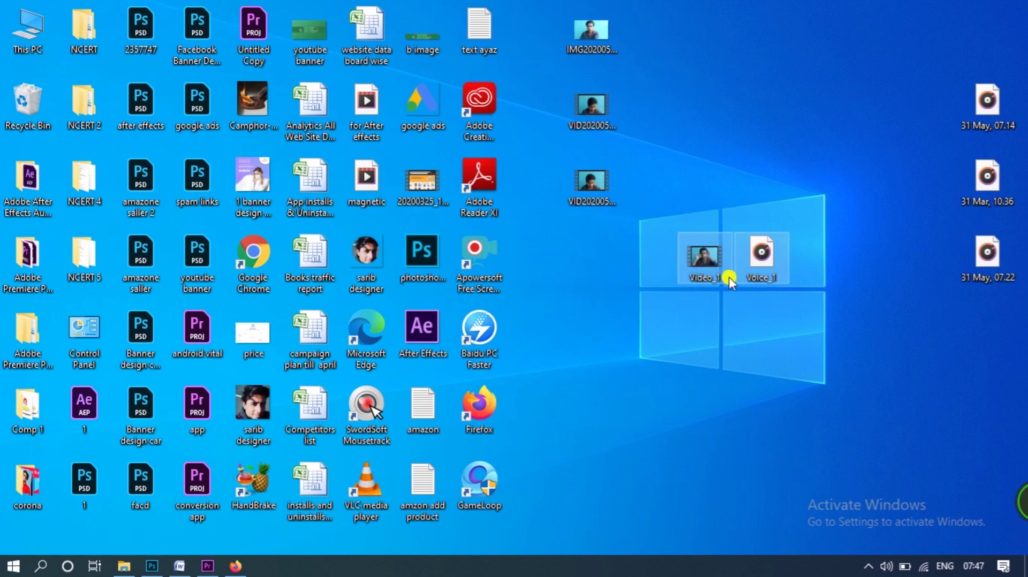
Drag Video_1 and Voice_1 from the desktop into the Premiere Project panel to import them
left_click_drag(731, 265, 170, 572)
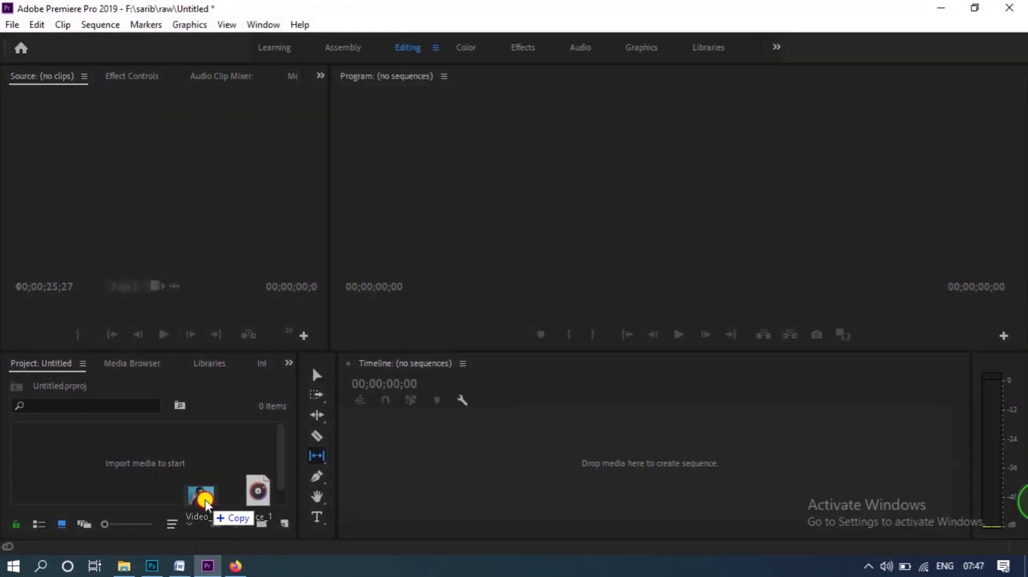
mouse_move(171, 572)
left_mouse_down()
mouse_move(183, 448)
mouse_move(152, 466)
left_mouse_up()
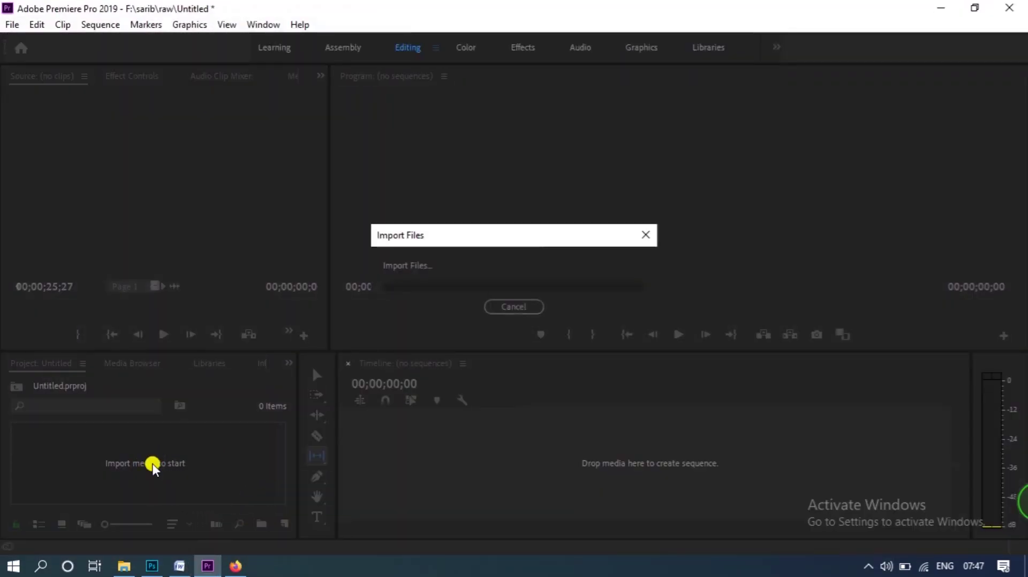
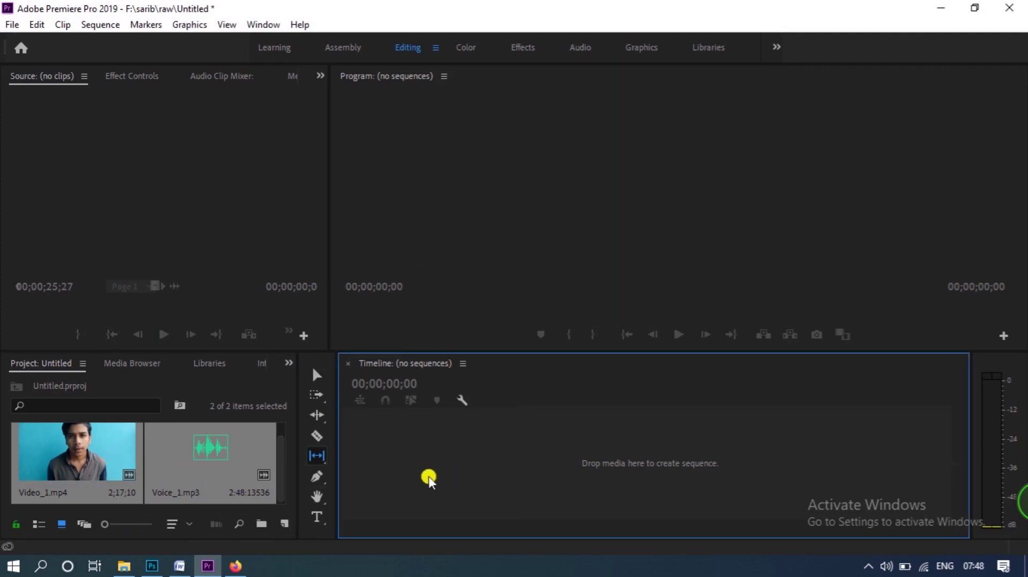
Merge Video_1 and Voice_1 into Video_1.mp4 - Merged, synced by audio on track channel 1
left_click(206, 475)
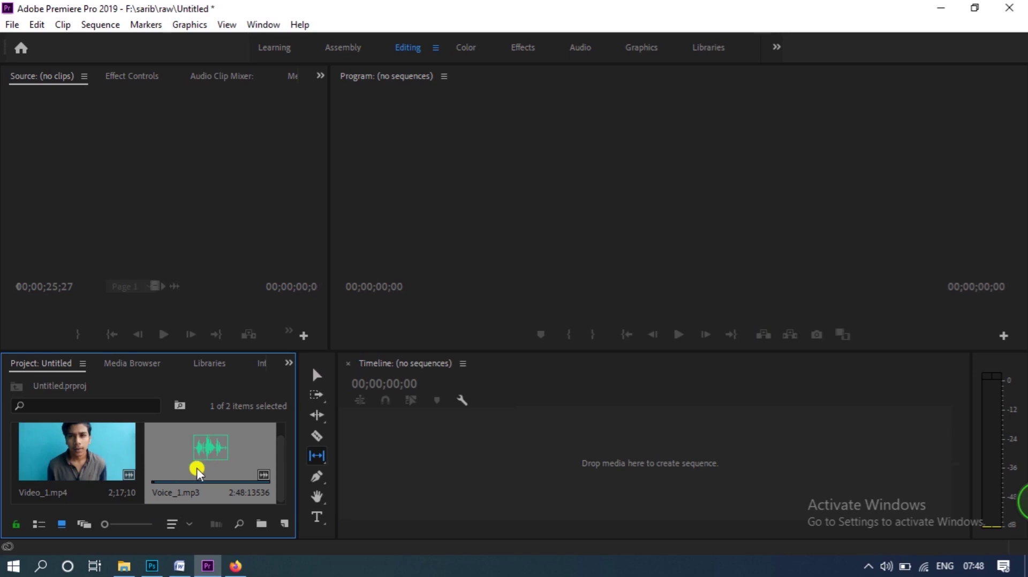
left_click(94, 457, "ctrl")
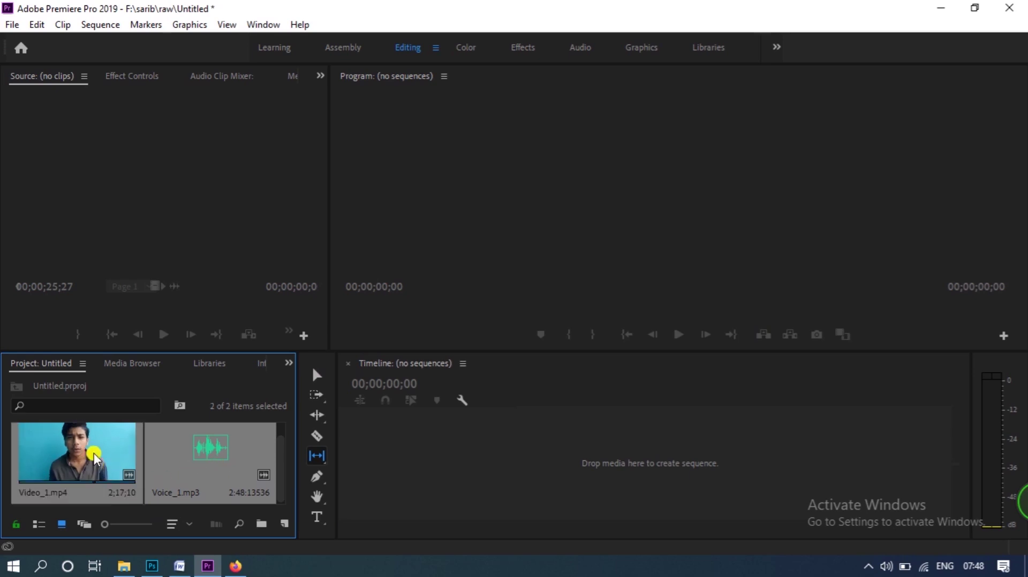
key("shift+3")
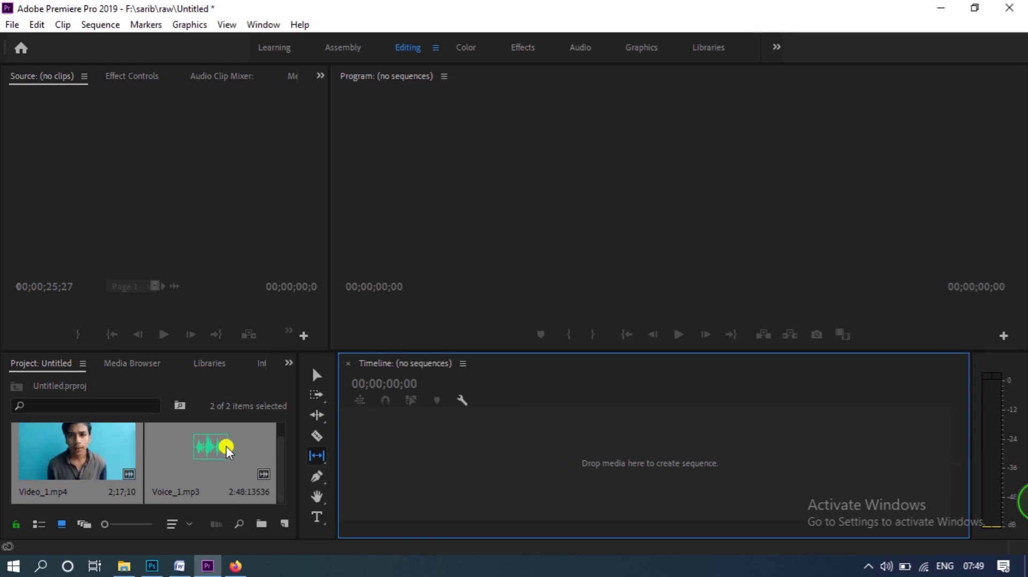
right_click(228, 451)
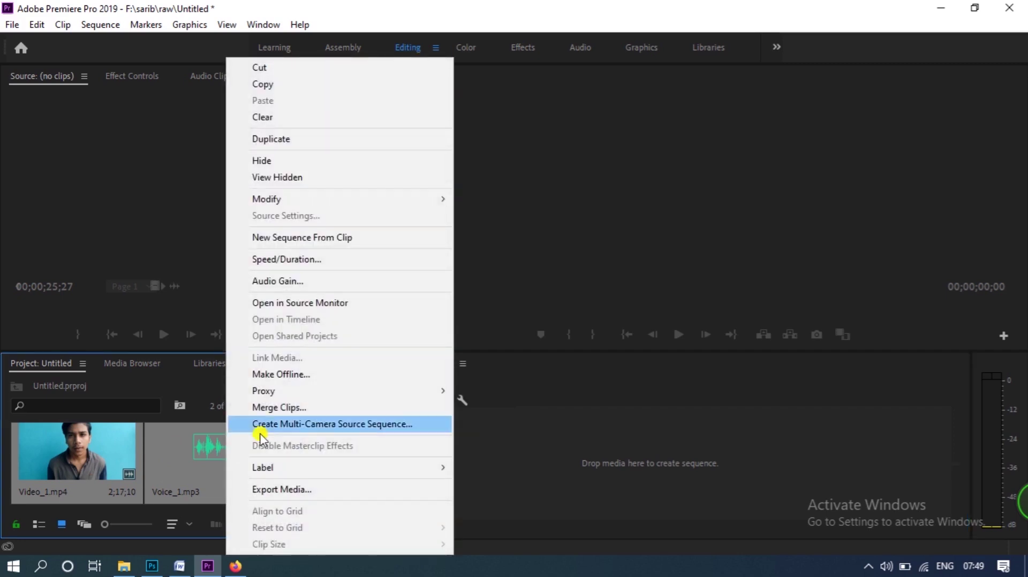
left_click(291, 409)
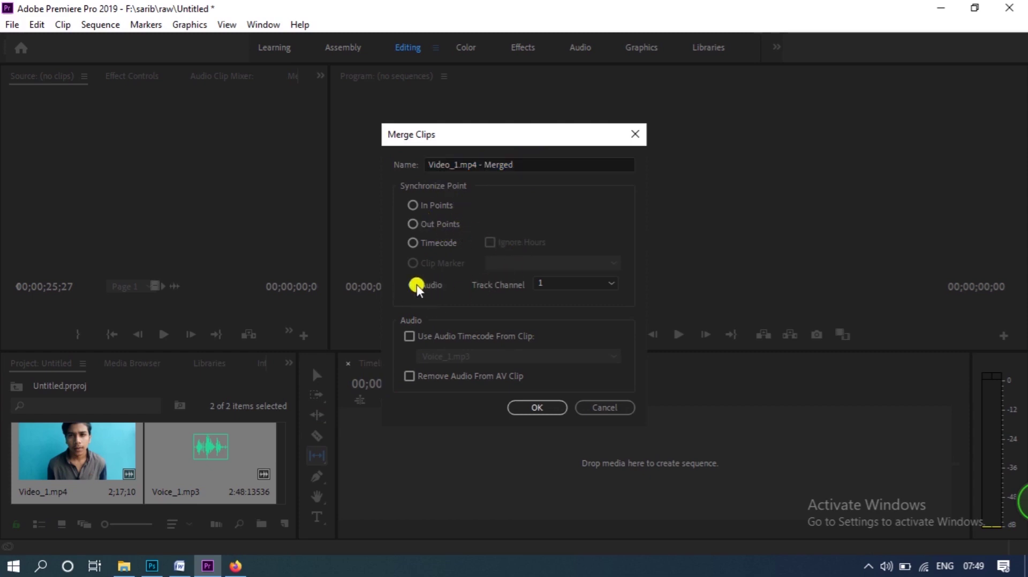
left_click(565, 288)
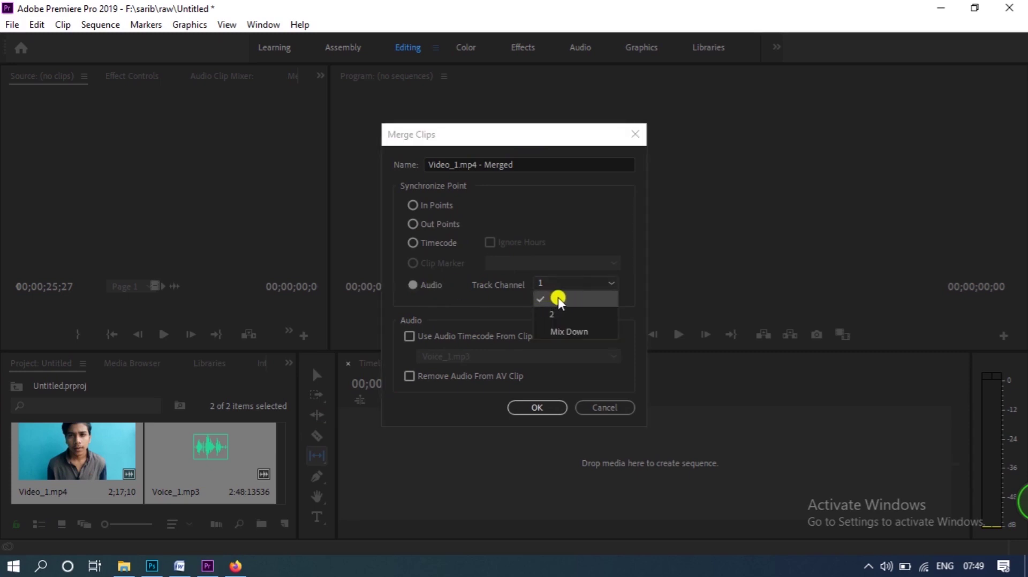
left_click(559, 299)
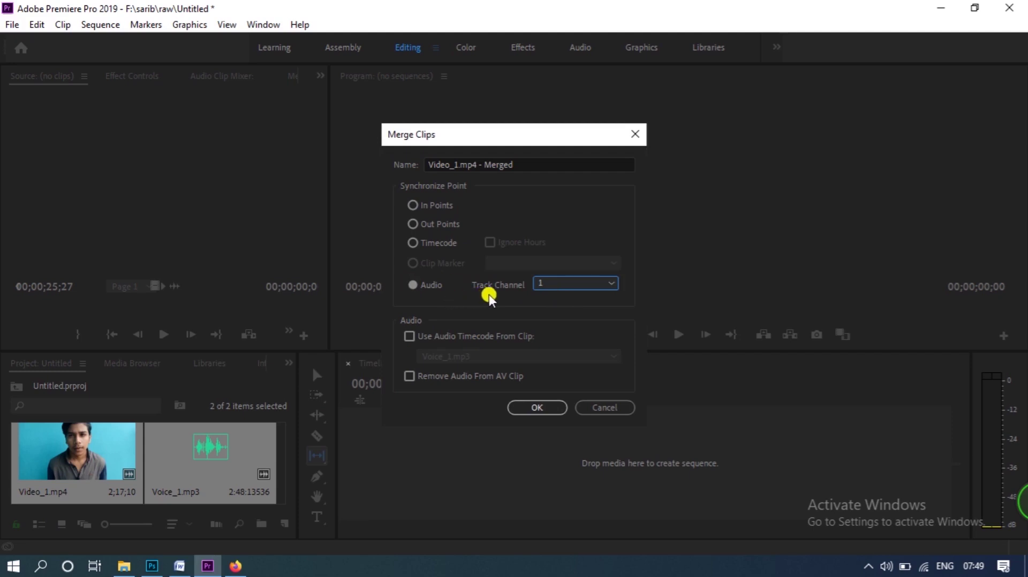
left_click(537, 408)
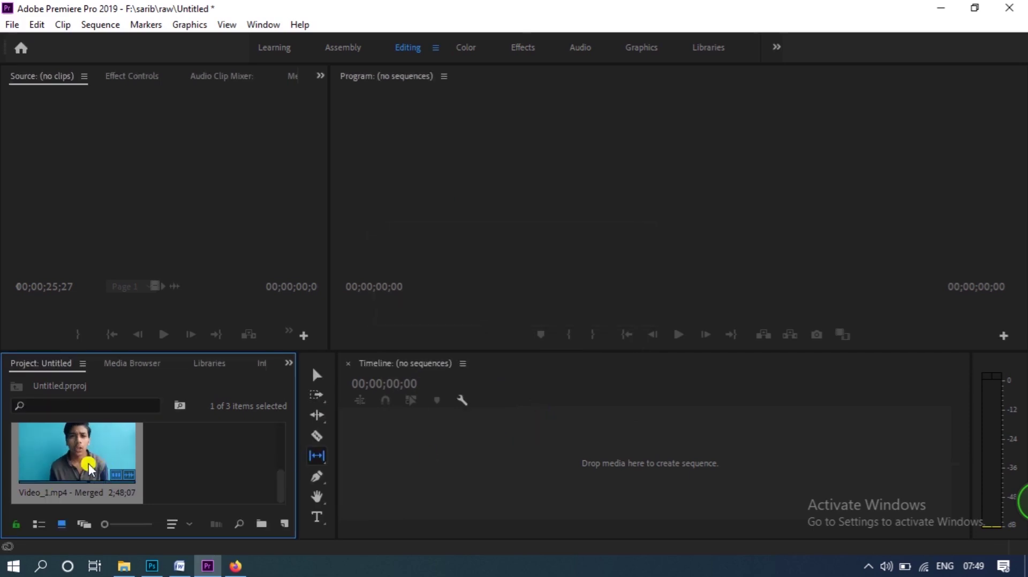
Create a new Video_1 sequence from the Video_1.mp4 - Merged clip
left_click_drag(280, 486, 280, 444)
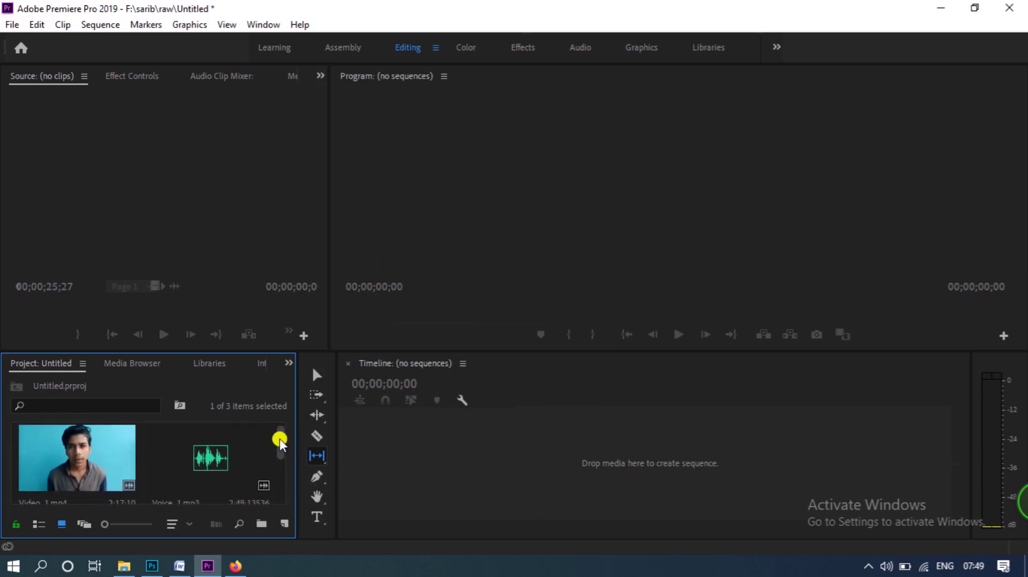
left_click_drag(279, 443, 280, 488)
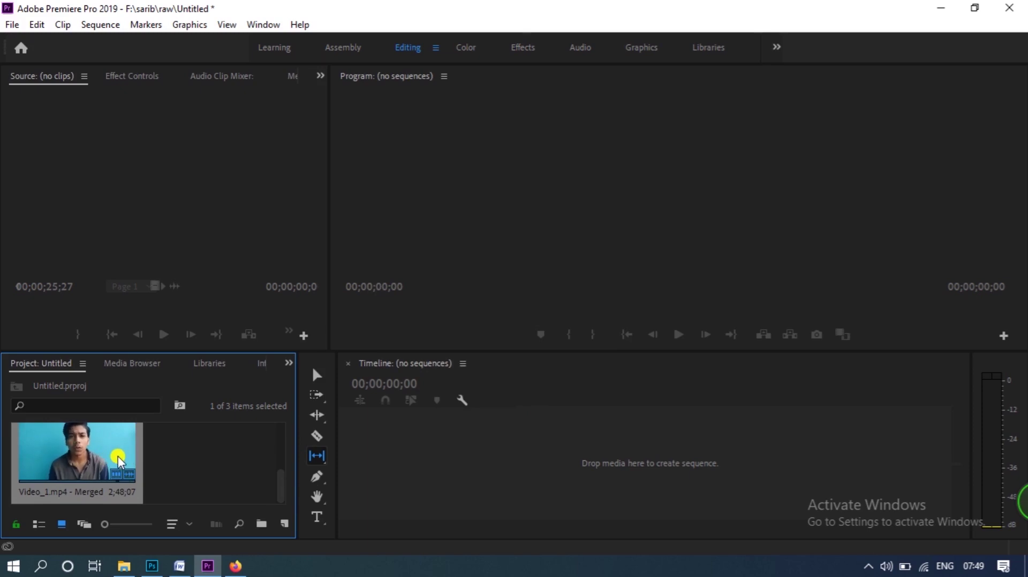
right_click(102, 456)
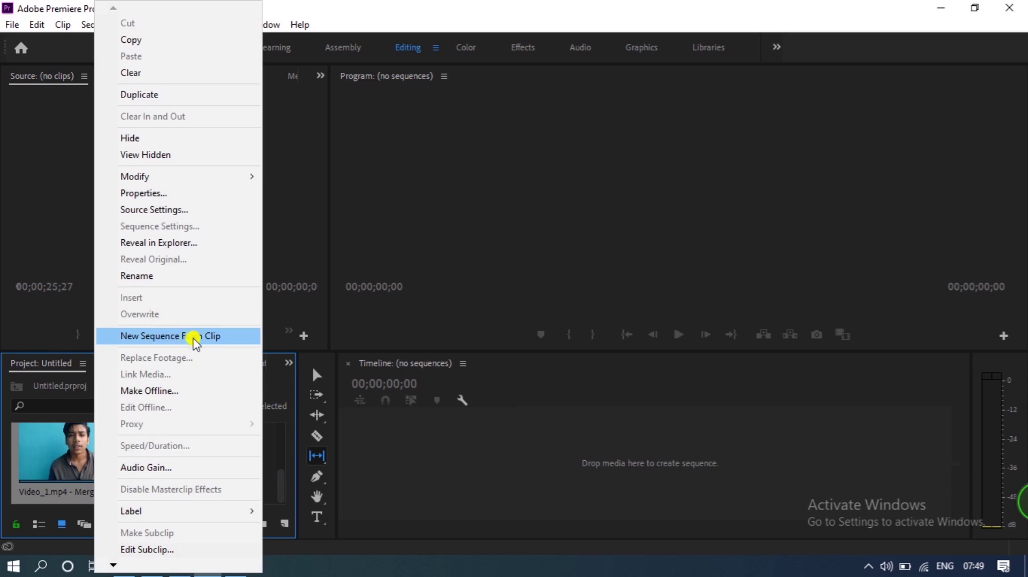
left_click(193, 339)
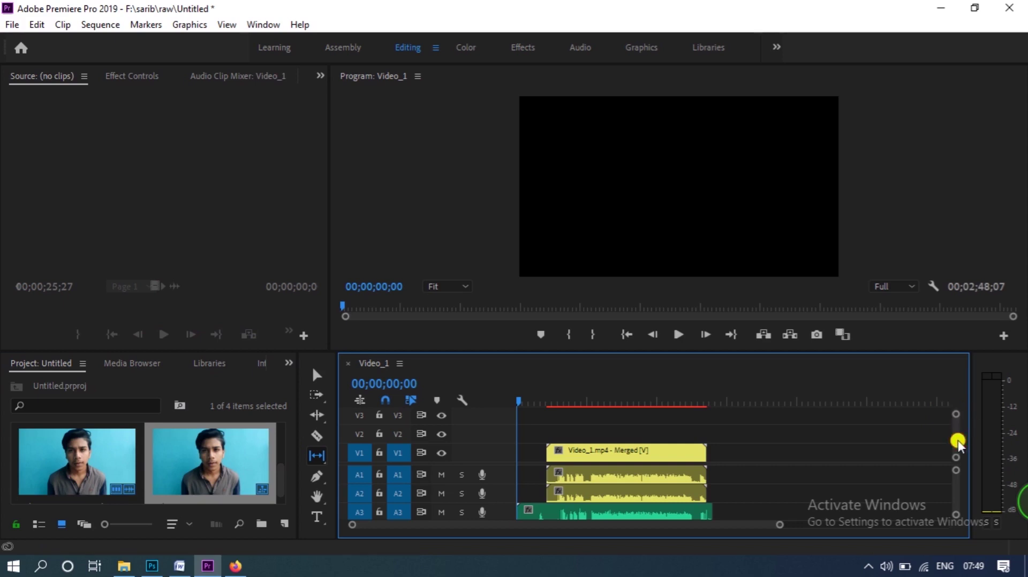
left_click_drag(958, 443, 955, 463)
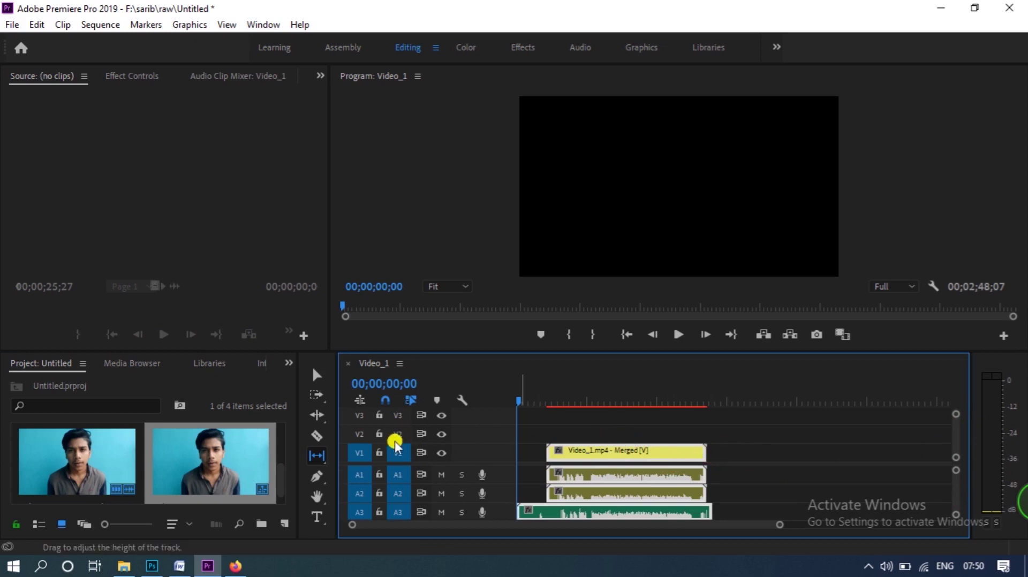
left_click(317, 375)
left_click_drag(725, 444, 687, 474)
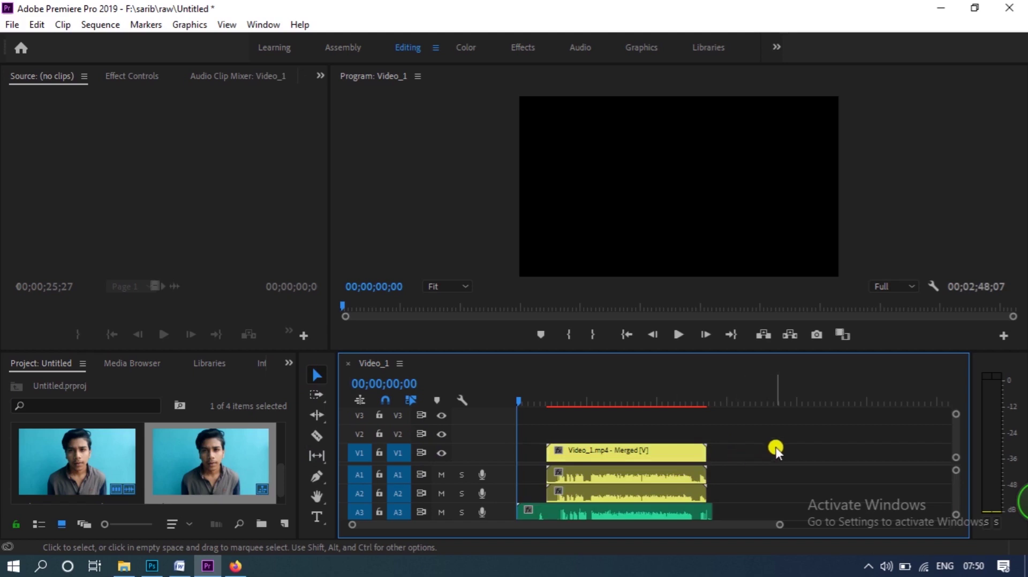
mouse_move(780, 525)
left_mouse_down()
mouse_move(749, 533)
mouse_move(646, 526)
left_mouse_up()
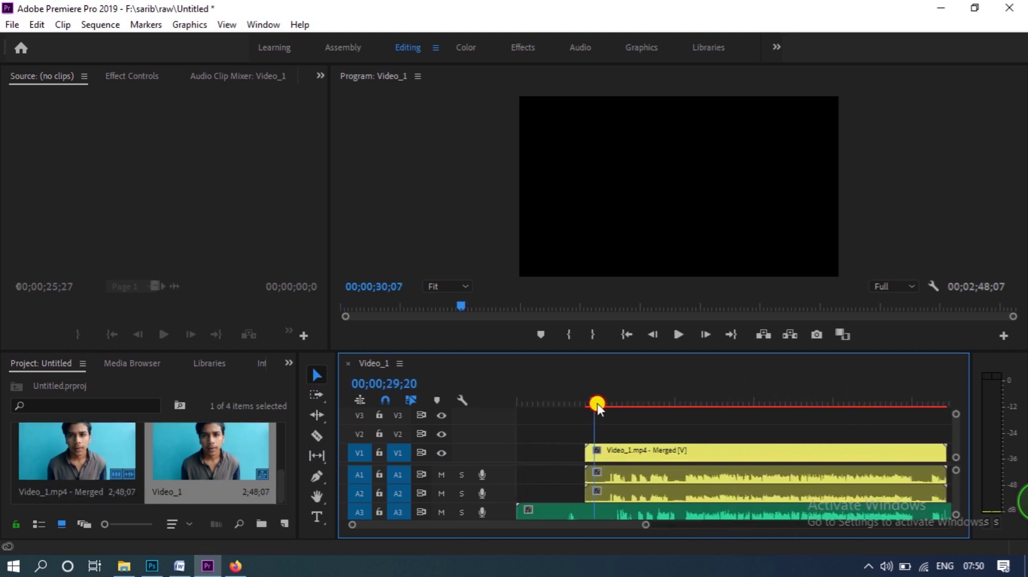
left_click(639, 402)
left_click_drag(667, 404, 685, 412)
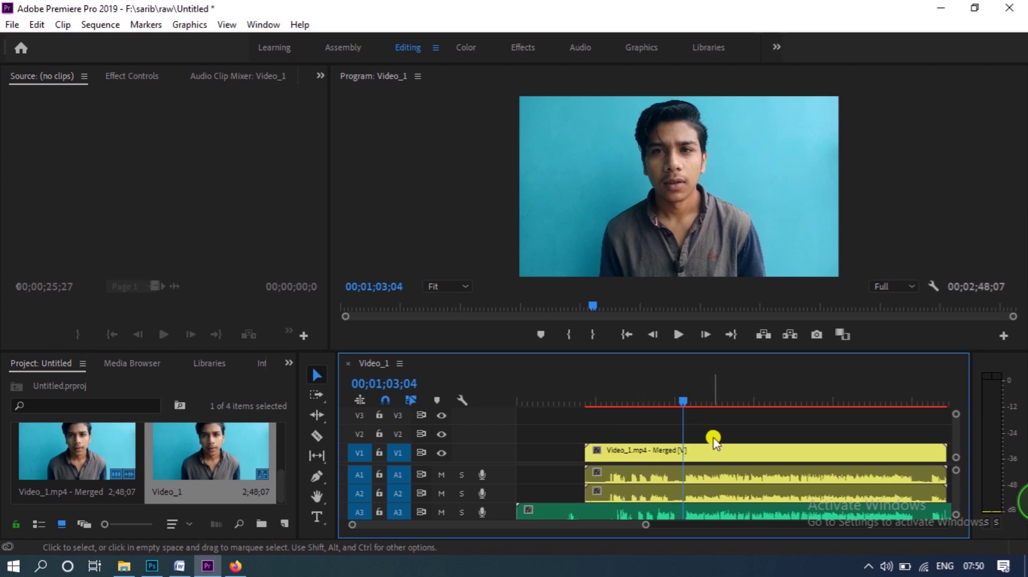
key("space")
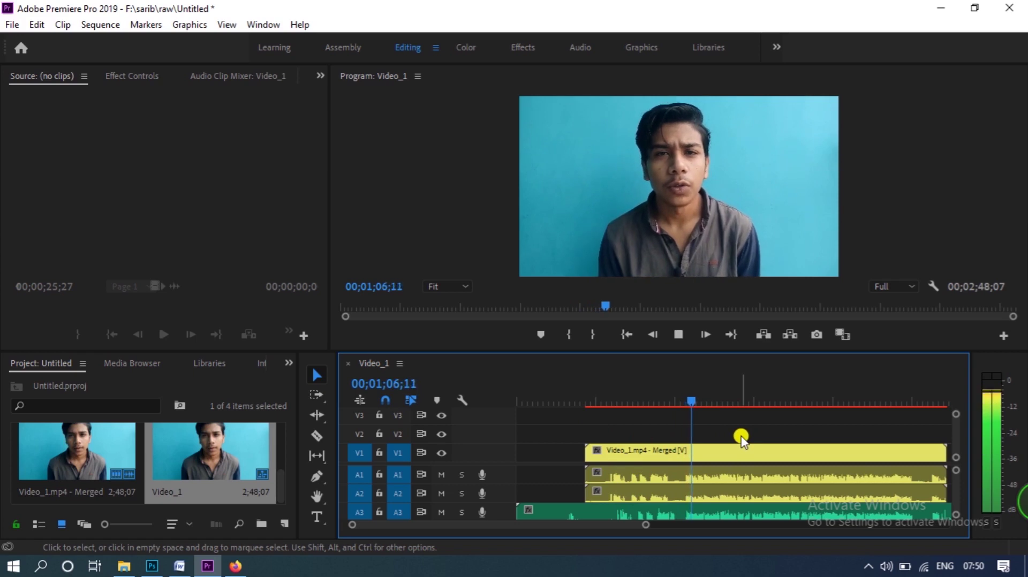
key("space")
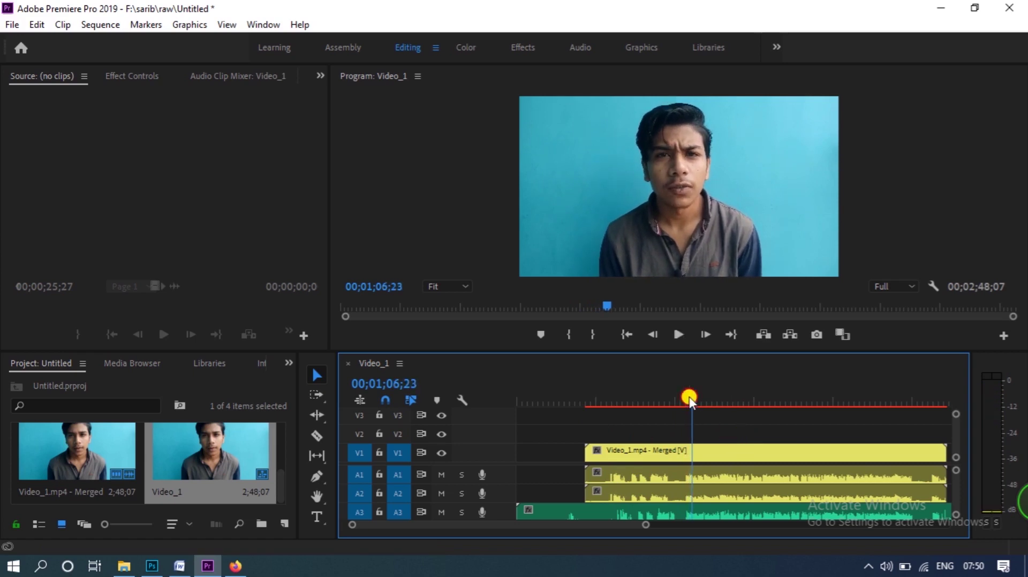
left_click_drag(689, 401, 680, 397)
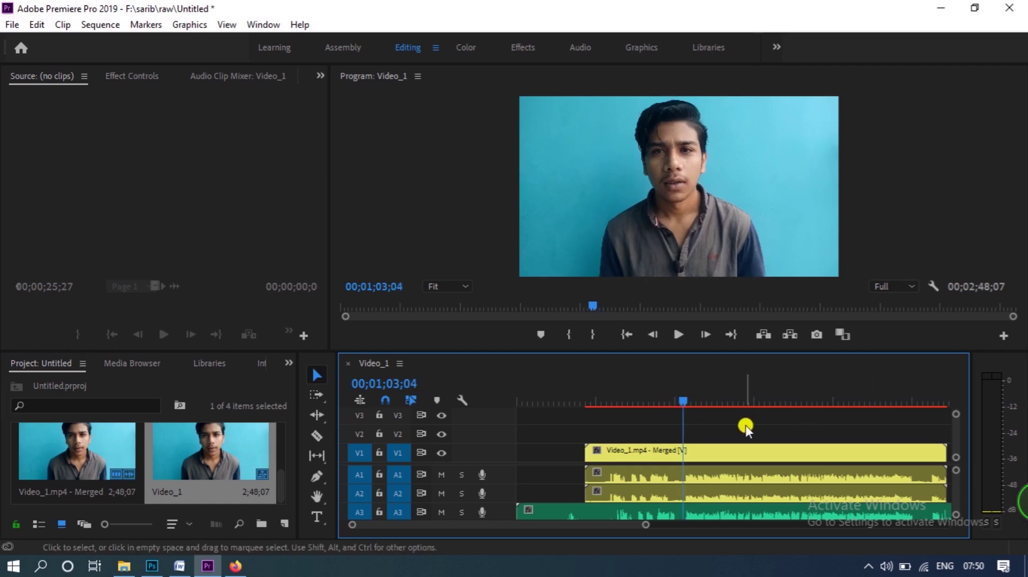
left_click(686, 477)
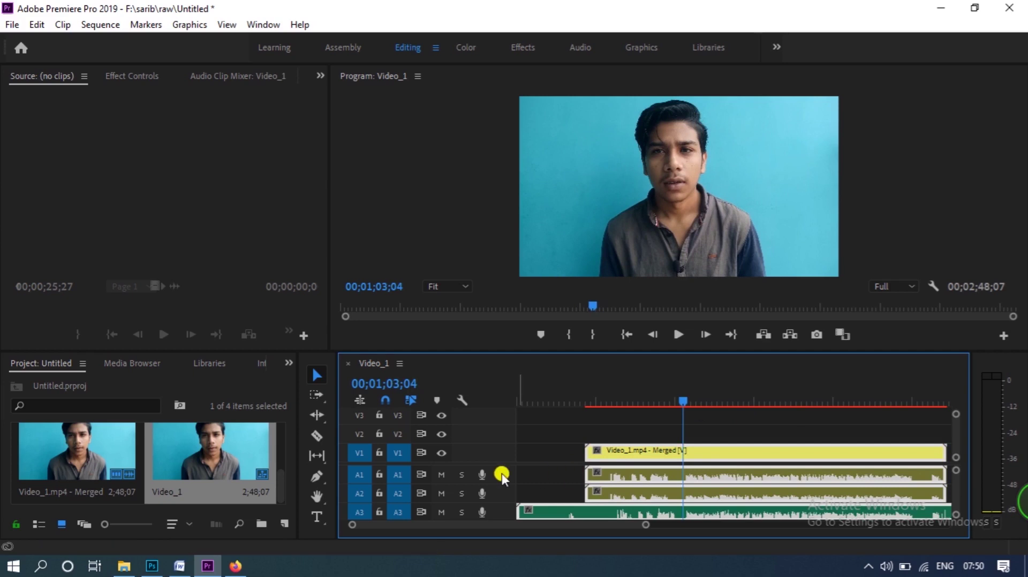
Mute audio tracks A1 and A2, then play the sequence back
left_click(439, 476)
left_click(439, 498)
left_click(706, 424)
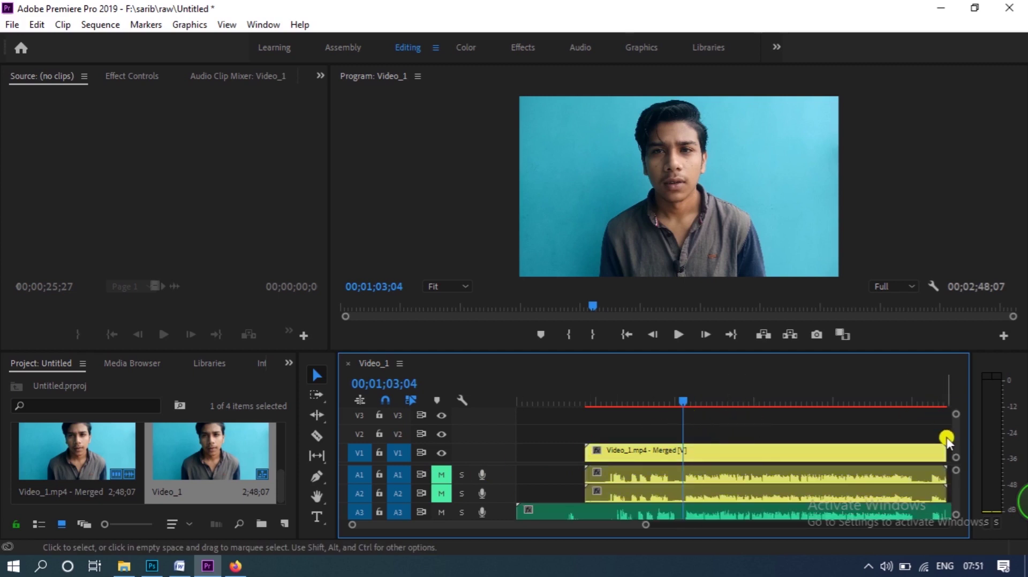
scroll(956, 492, "down", 3)
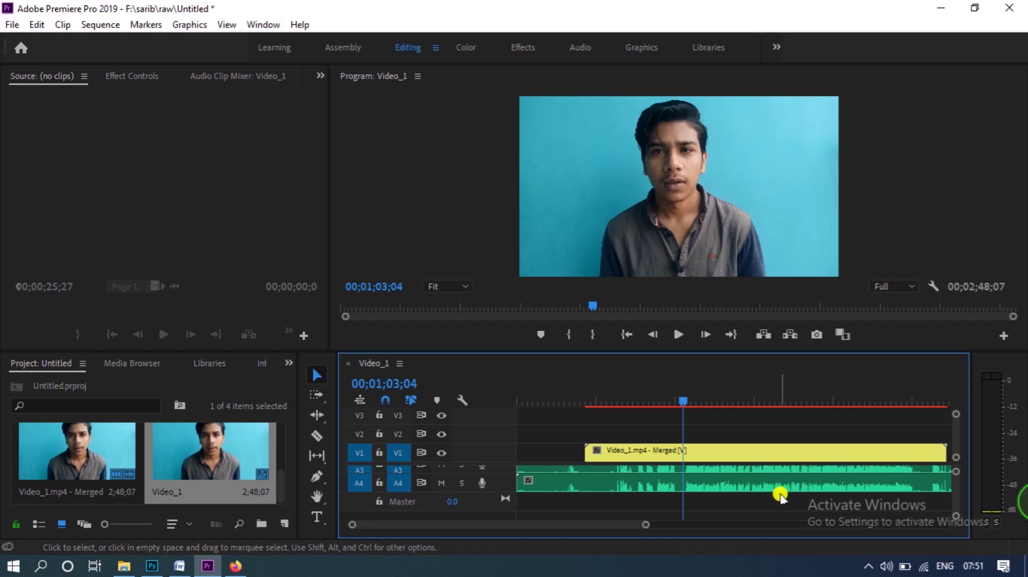
scroll(958, 491, "up", 2)
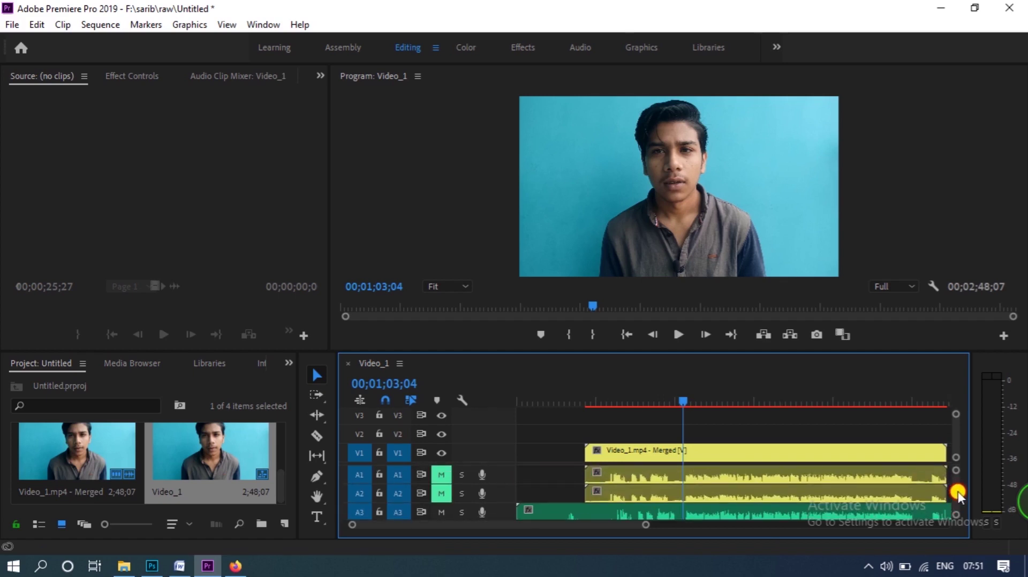
left_click_drag(957, 490, 957, 500)
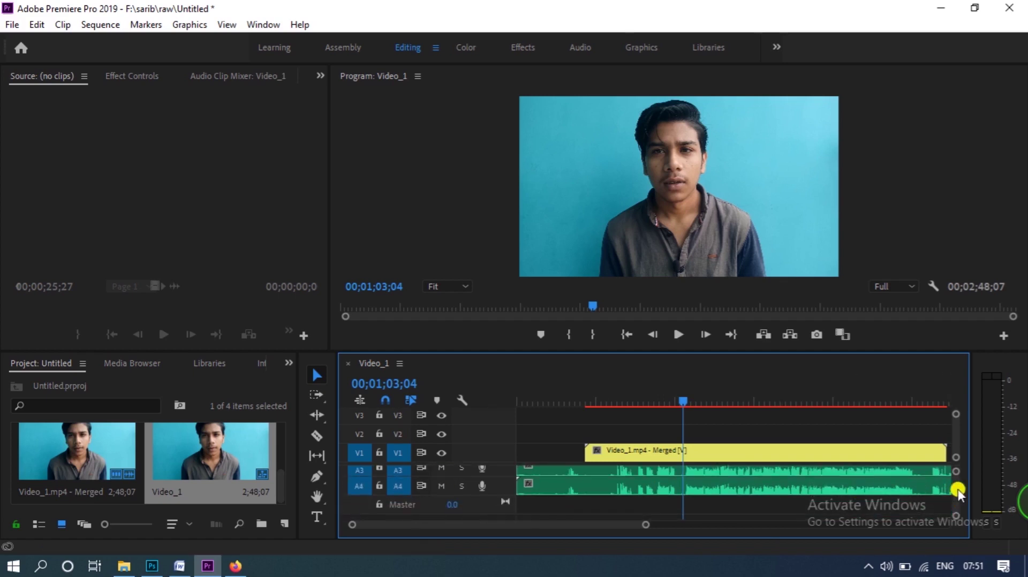
scroll(957, 484, "up", 2)
key("space")
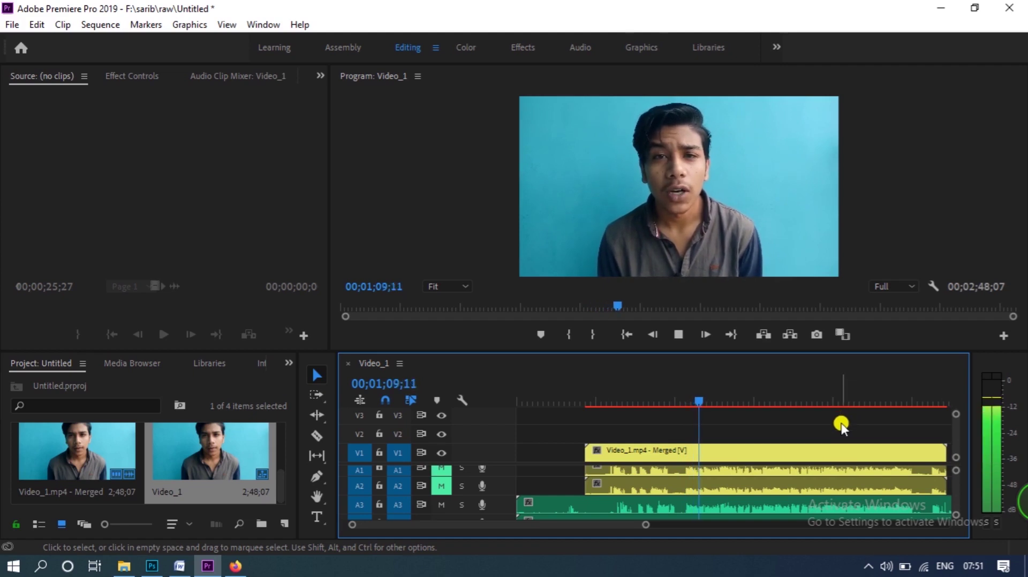
key("space")
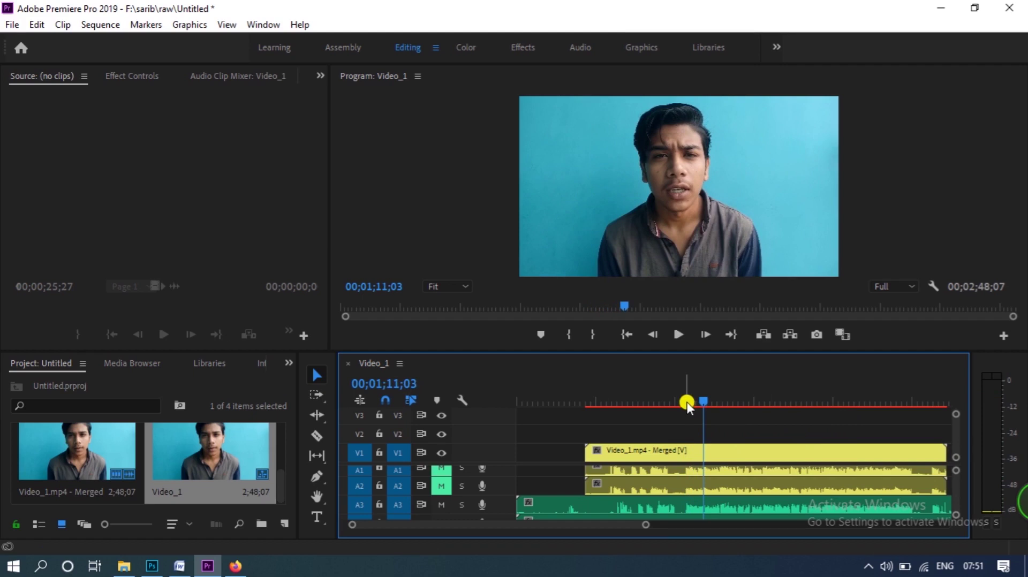
Select every clip in the Video_1 sequence and delete them
left_click_drag(681, 401, 683, 401)
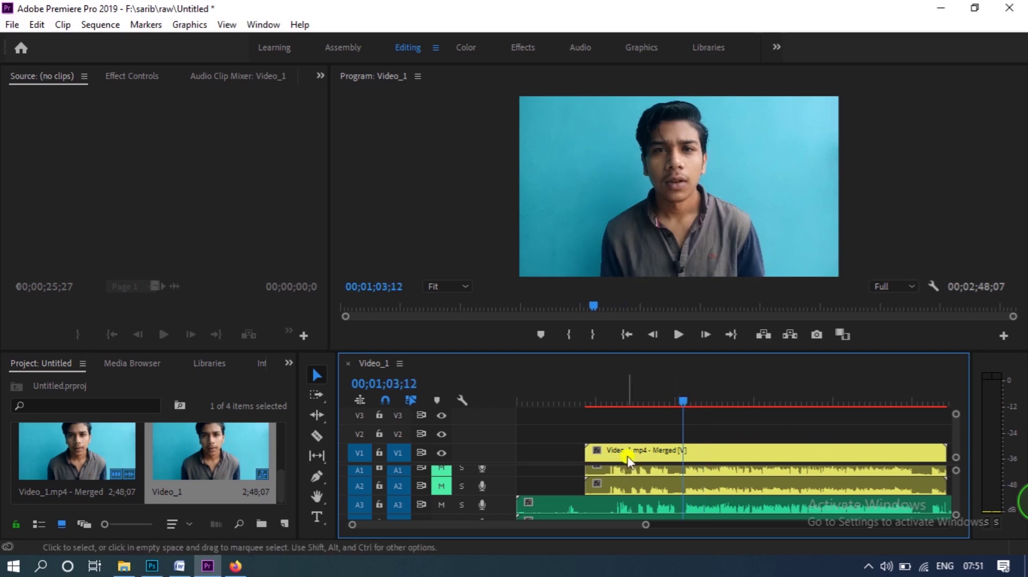
left_click_drag(632, 431, 731, 514)
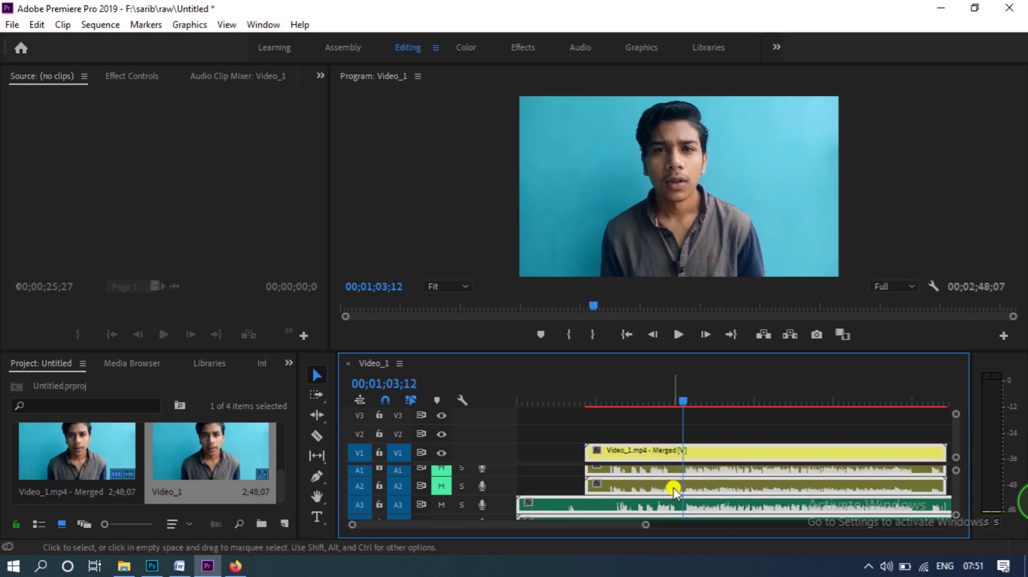
key("Delete")
Remove the Video_1 sequence and the merged clip from the project bin
scroll(195, 459, "up", 1)
scroll(195, 458, "down", 1)
scroll(193, 461, "up", 1)
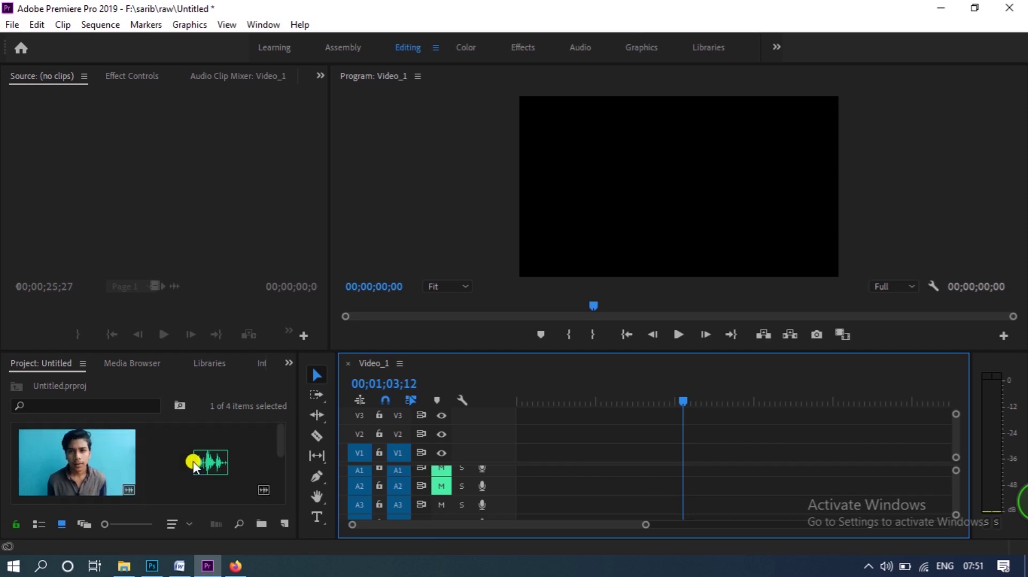
left_click_drag(280, 443, 286, 497)
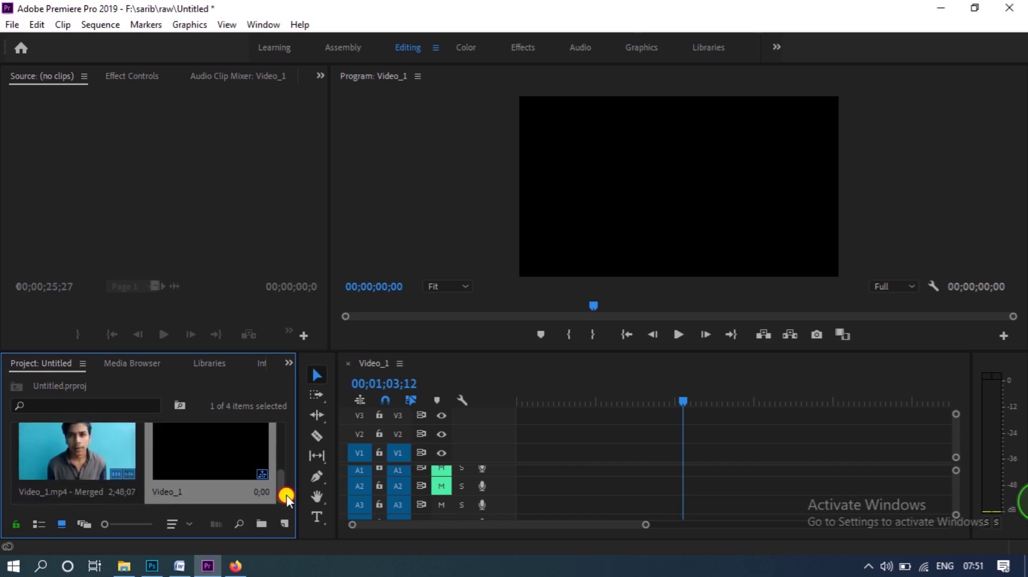
key("ctrl+z")
key("ctrl+z")
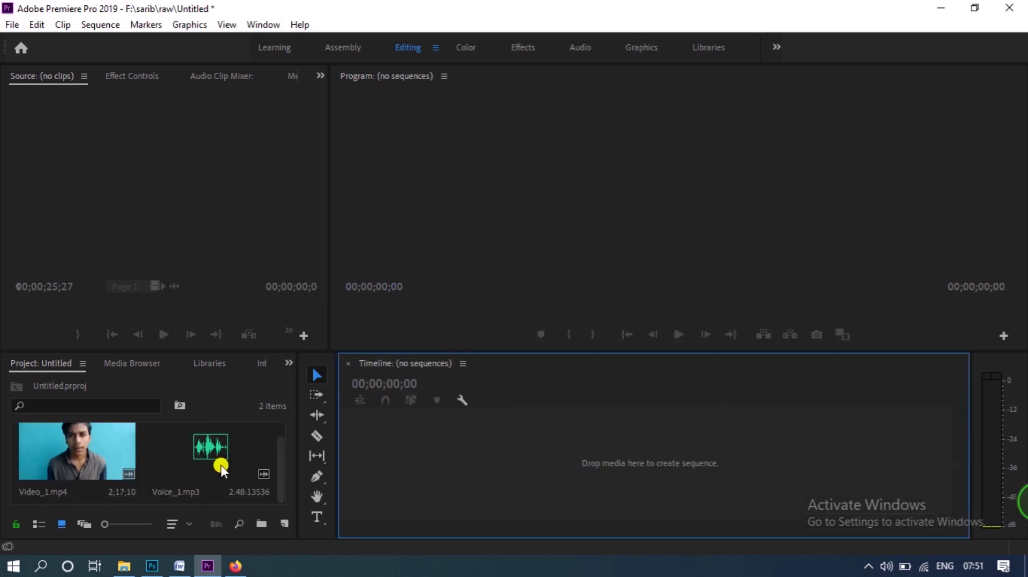
Select Video_1.mp4 on its own in the project bin and bring up its actions
left_click(166, 470)
left_click(72, 458, "shift")
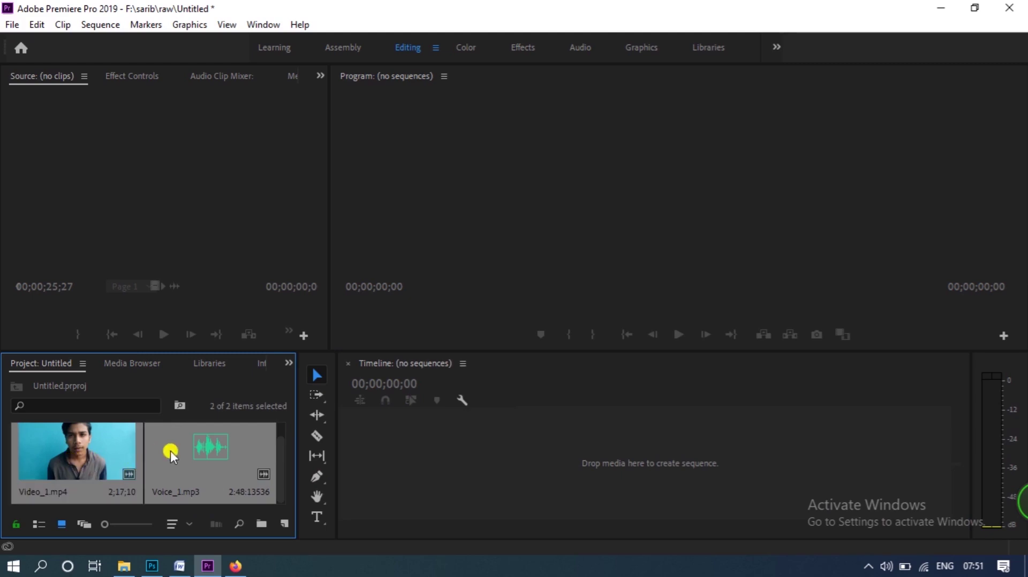
left_click(420, 459)
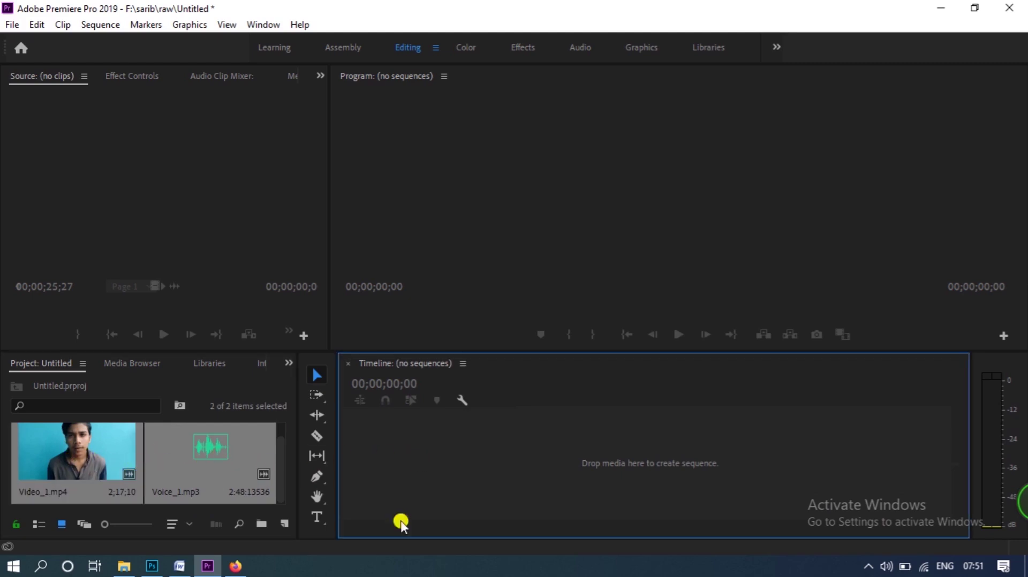
left_click(194, 477)
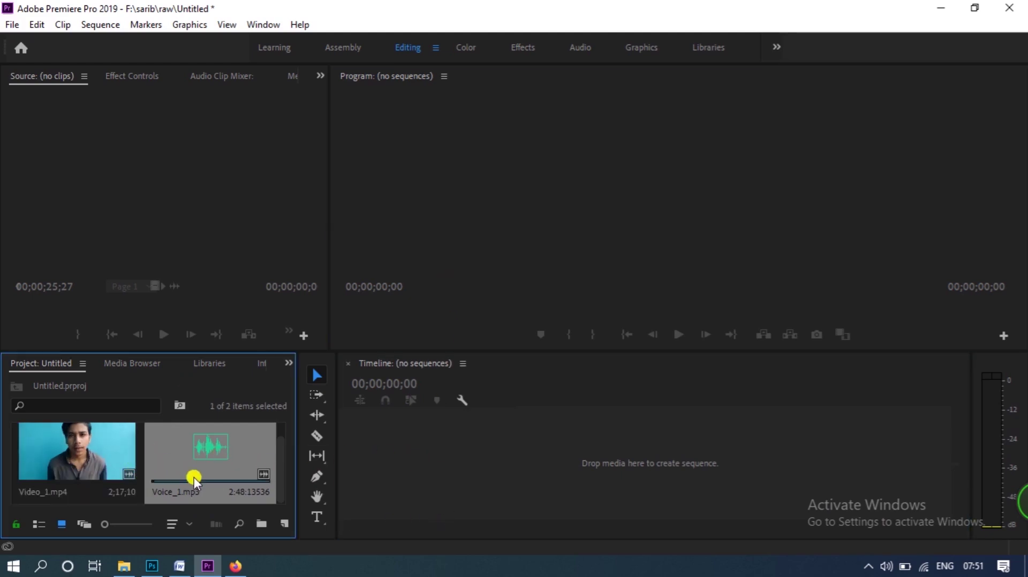
left_click(79, 458)
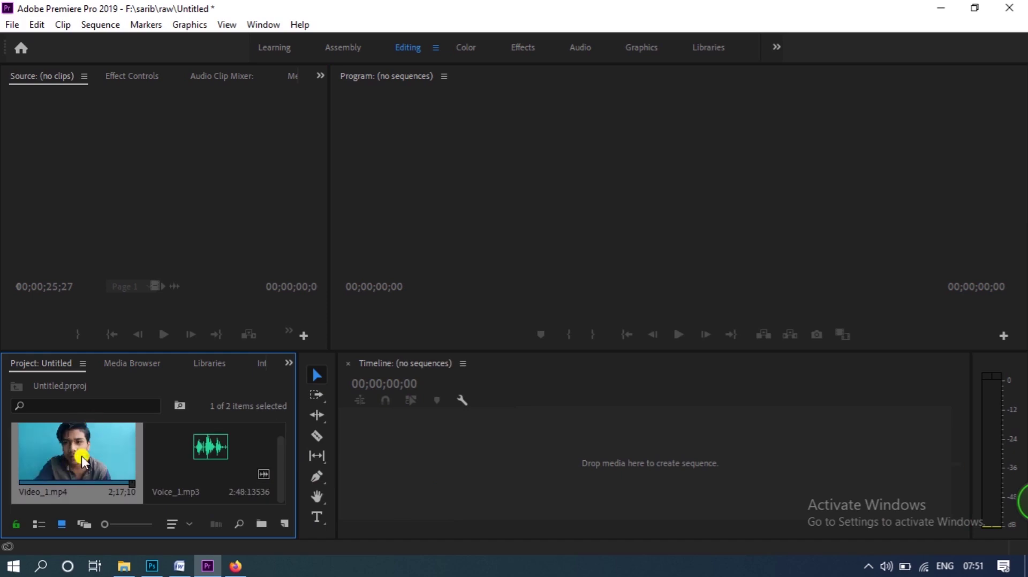
right_click(74, 446)
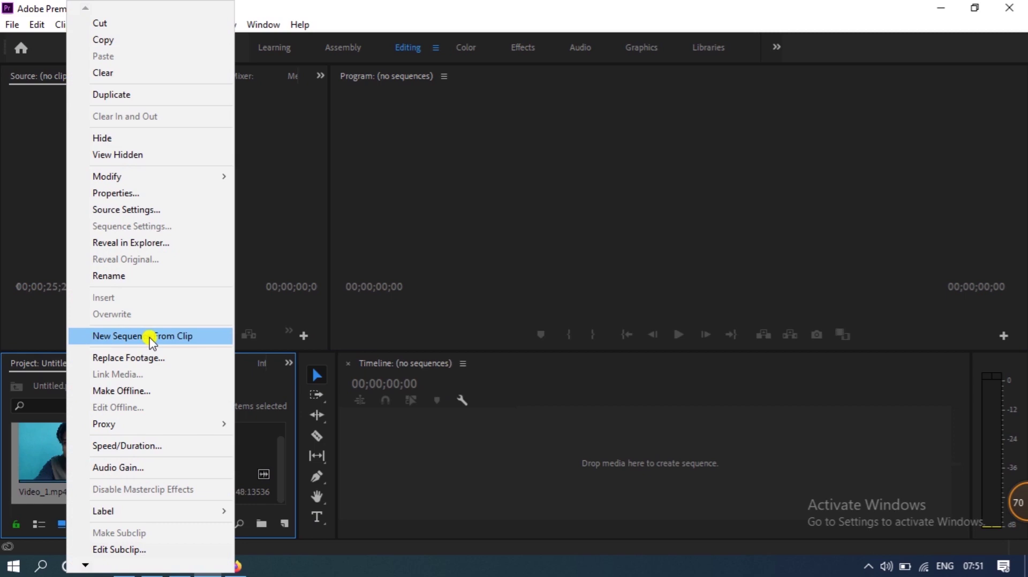
Build a new Video_1 sequence from Video_1.mp4 alone, running 2;17;10
left_click(237, 470)
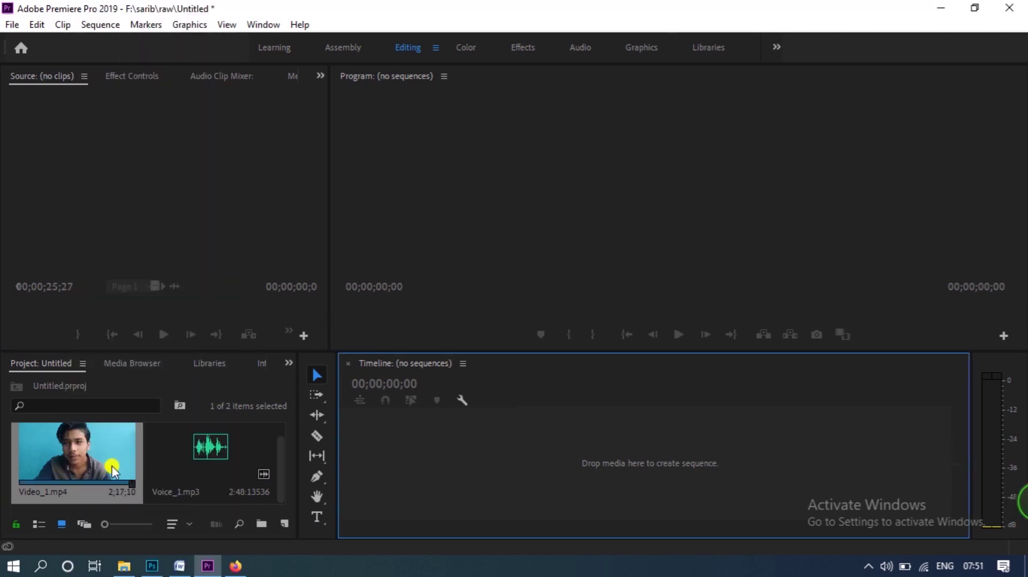
left_click(39, 527)
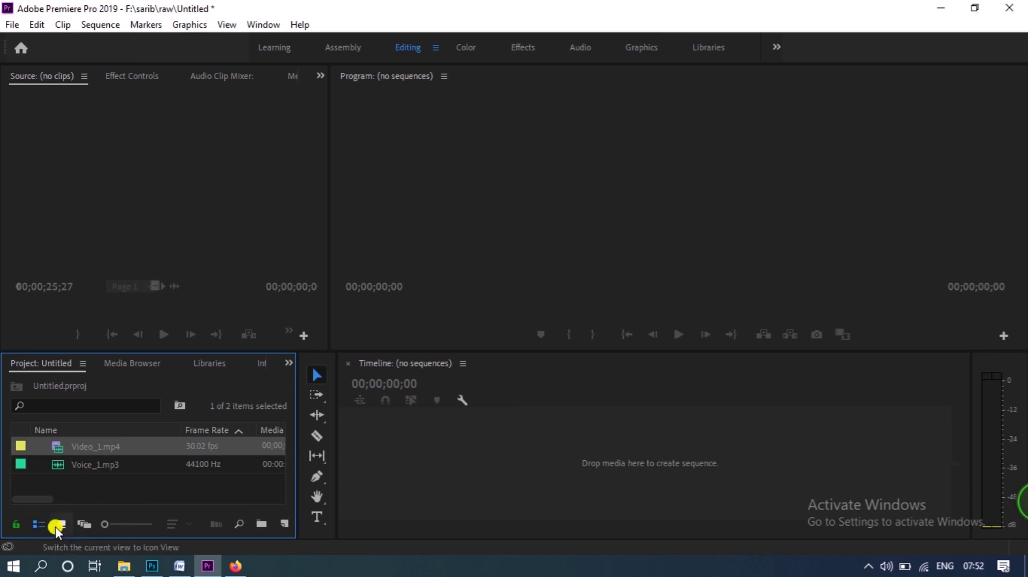
left_click(58, 524)
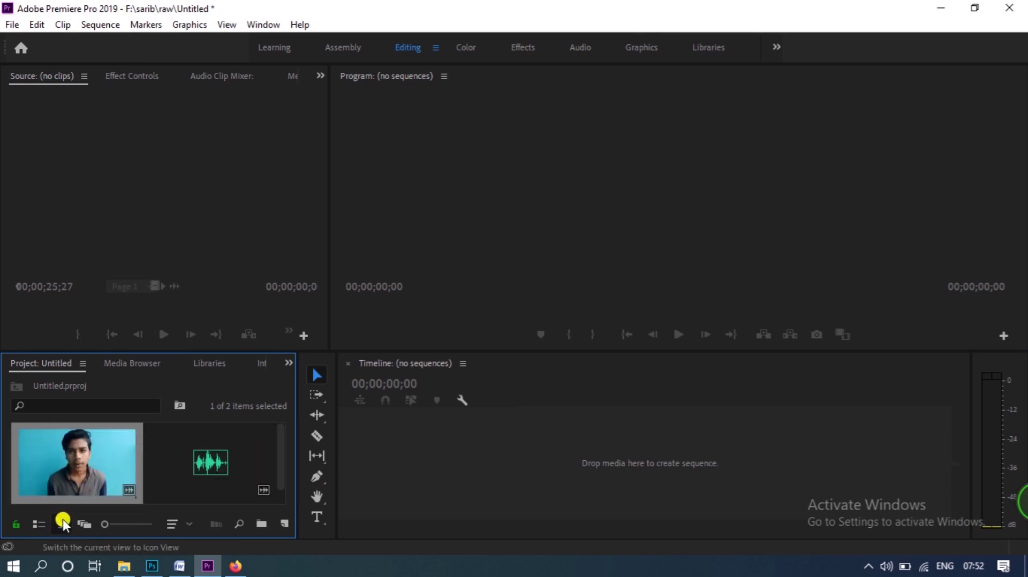
right_click(88, 448)
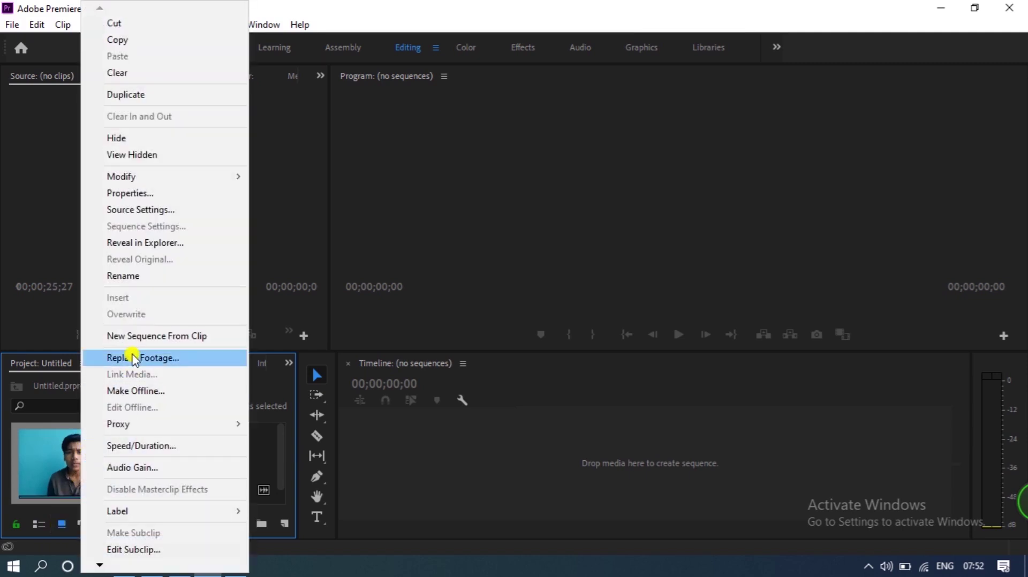
left_click(188, 337)
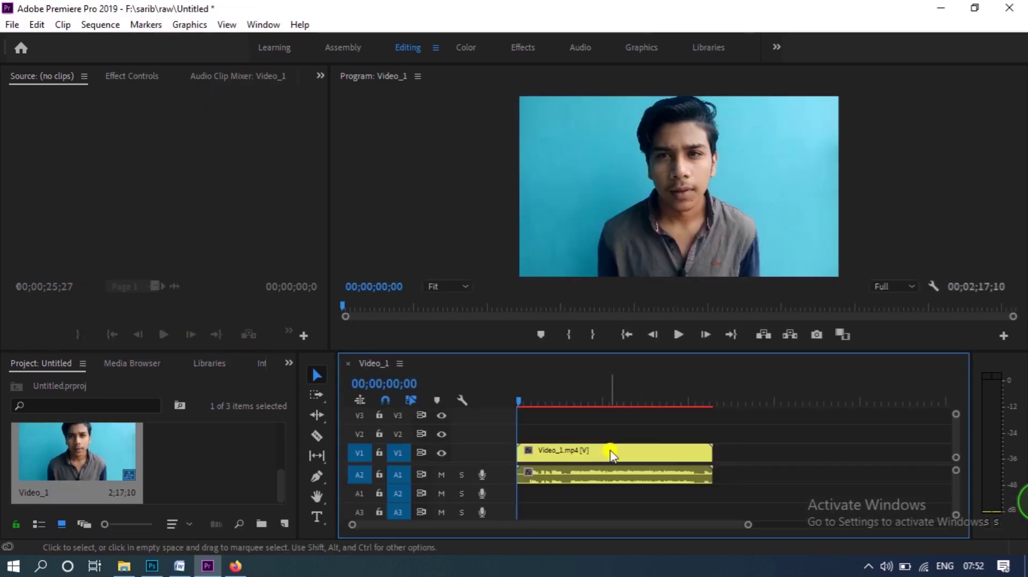
Split the camera clip at 00;00;35;24 with the Razor tool
left_click(591, 480)
left_click_drag(763, 433, 726, 456)
key("backslash")
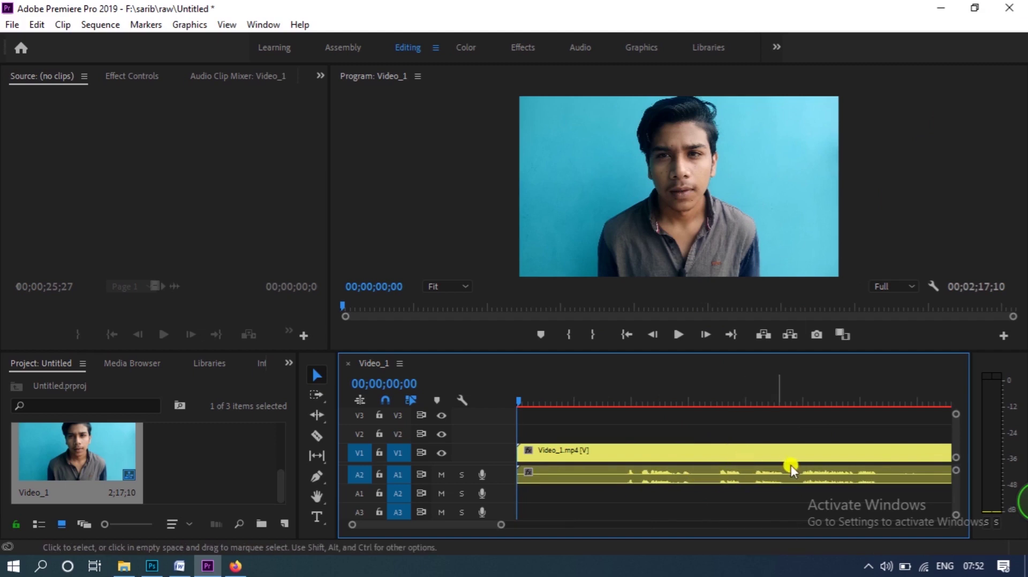
left_click_drag(500, 526, 560, 525)
left_click_drag(711, 381, 721, 402)
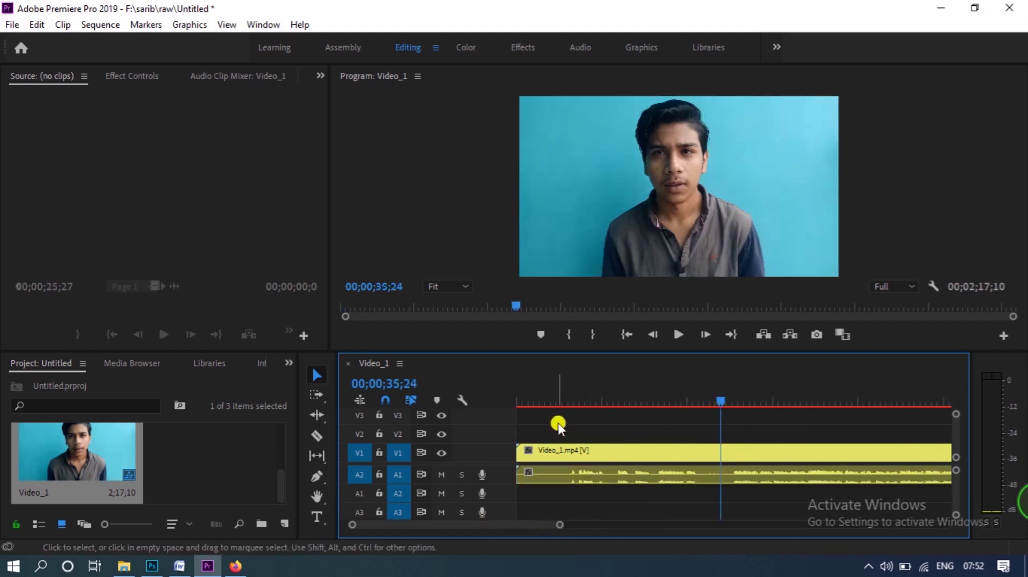
left_click(312, 444)
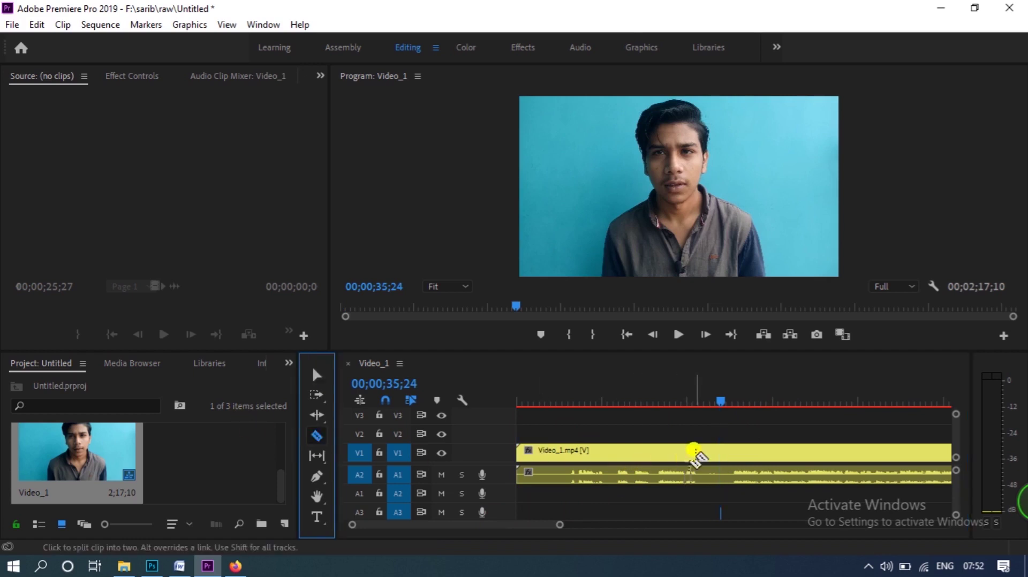
left_click(723, 455)
Delete the opening piece and close the gap so the clip starts at zero
key("v")
left_click(676, 461)
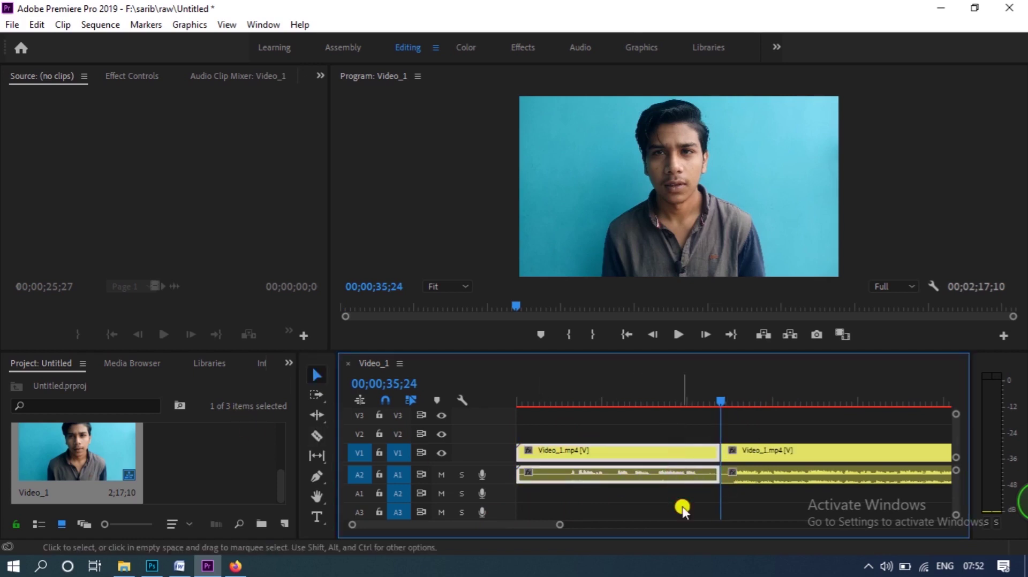
key("Delete")
left_click(673, 453)
key("Delete")
Play back the trimmed 1;41;14 sequence from the start
left_click_drag(561, 410, 509, 407)
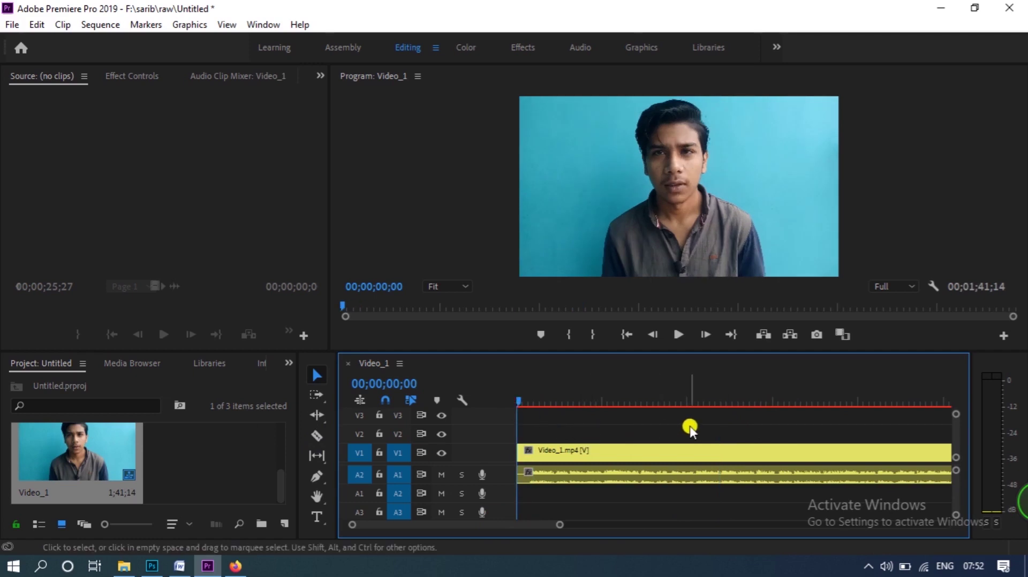
key("space")
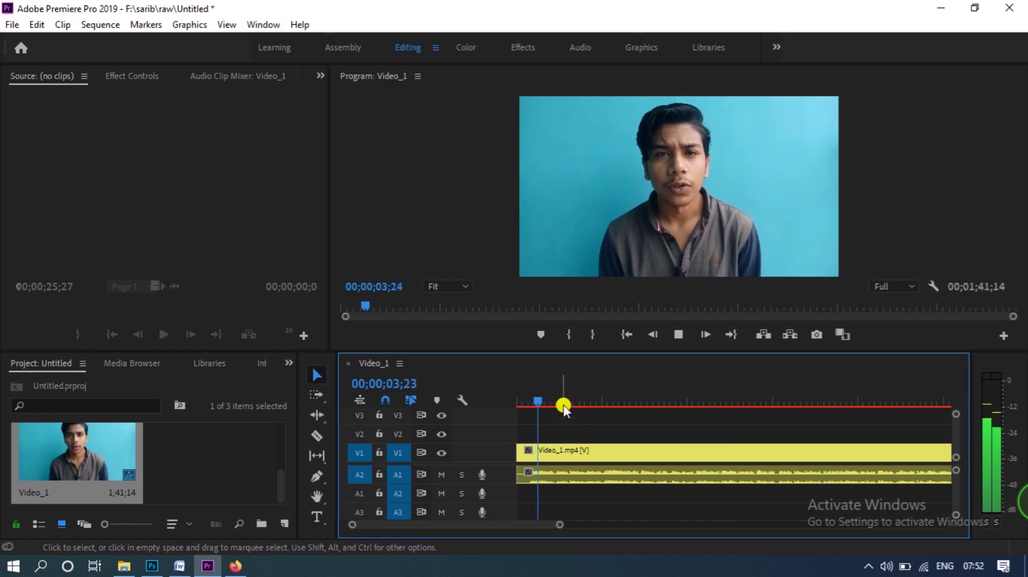
key("space")
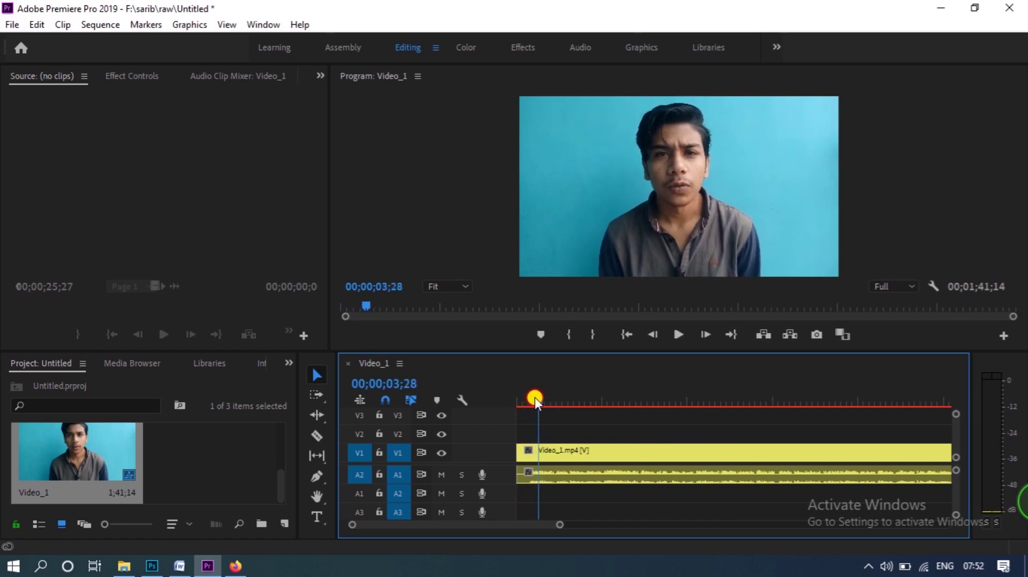
left_click_drag(539, 400, 516, 401)
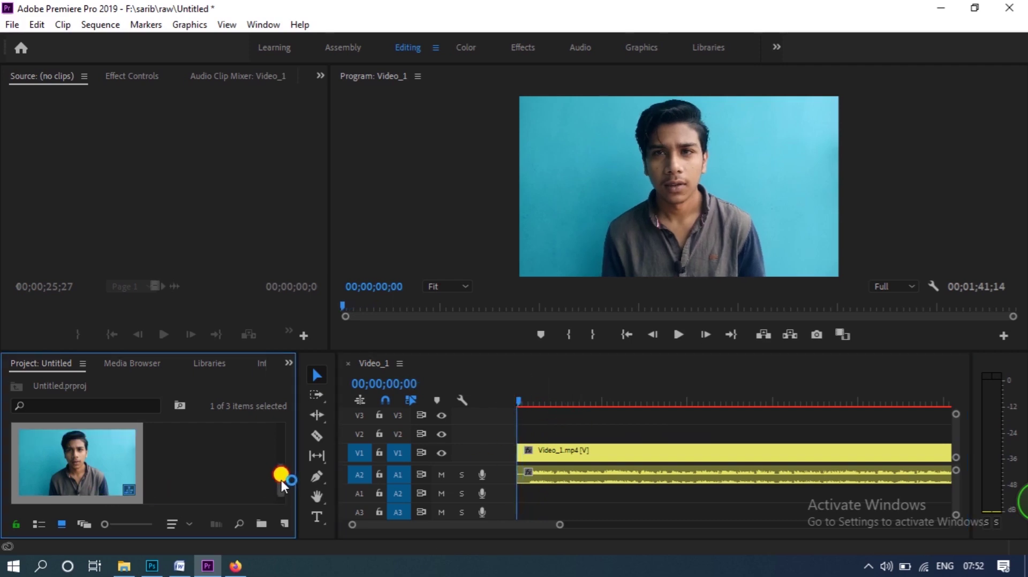
Place Voice_1.mp3 on A2, cut away its opening, and move it to the sequence start
left_click_drag(281, 488, 281, 451)
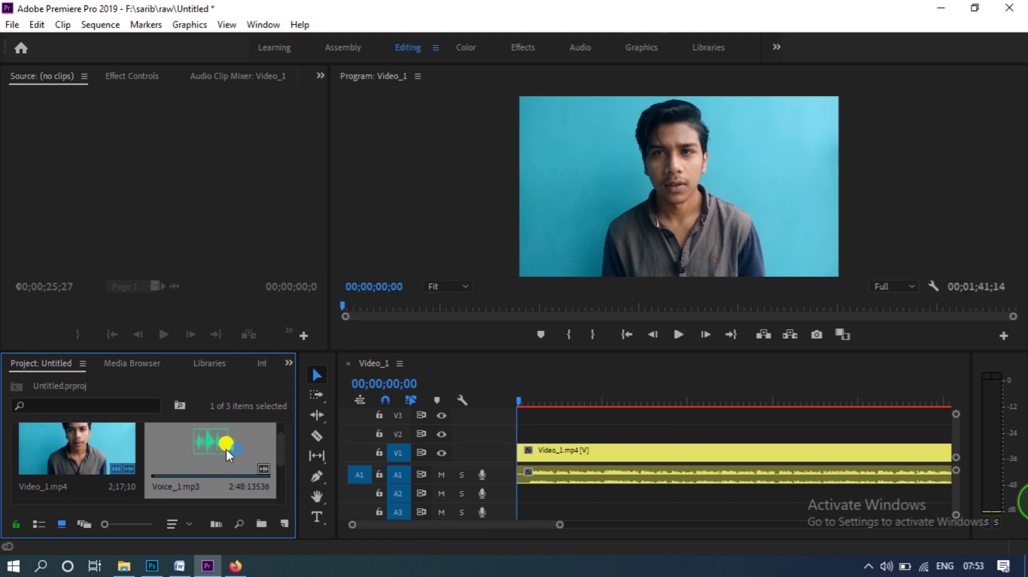
left_click_drag(239, 447, 505, 498)
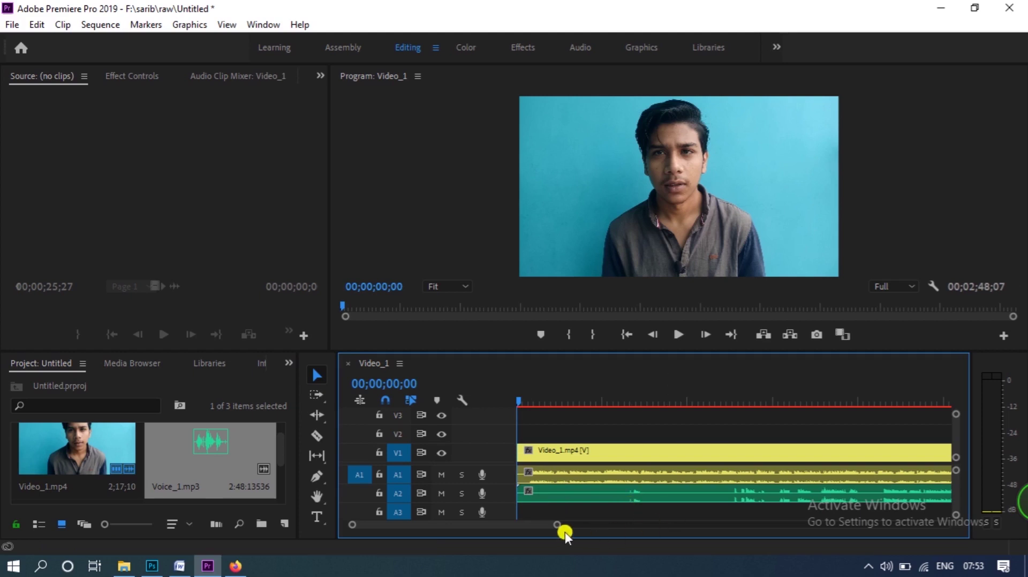
left_click_drag(559, 527, 633, 530)
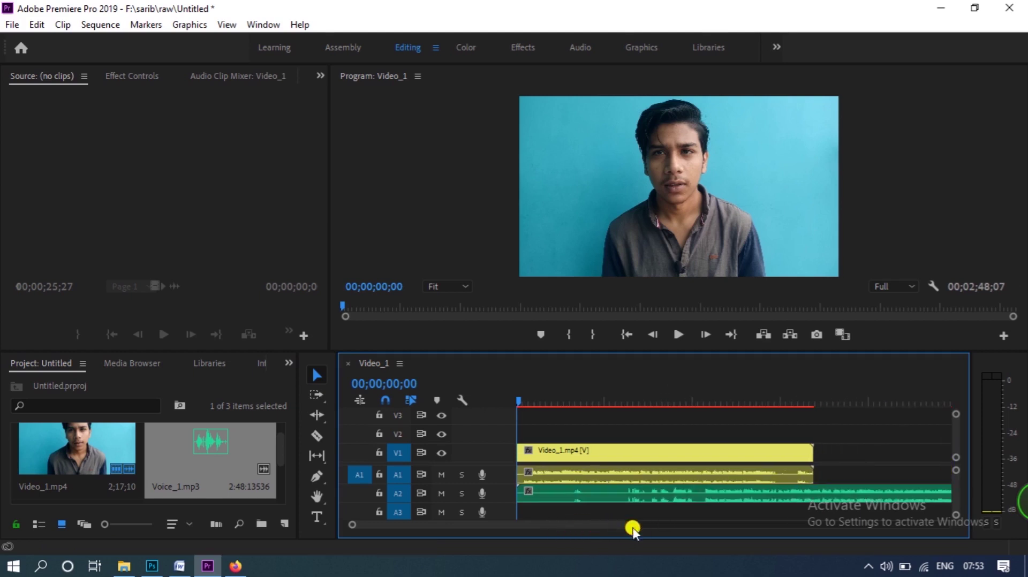
left_click(700, 492)
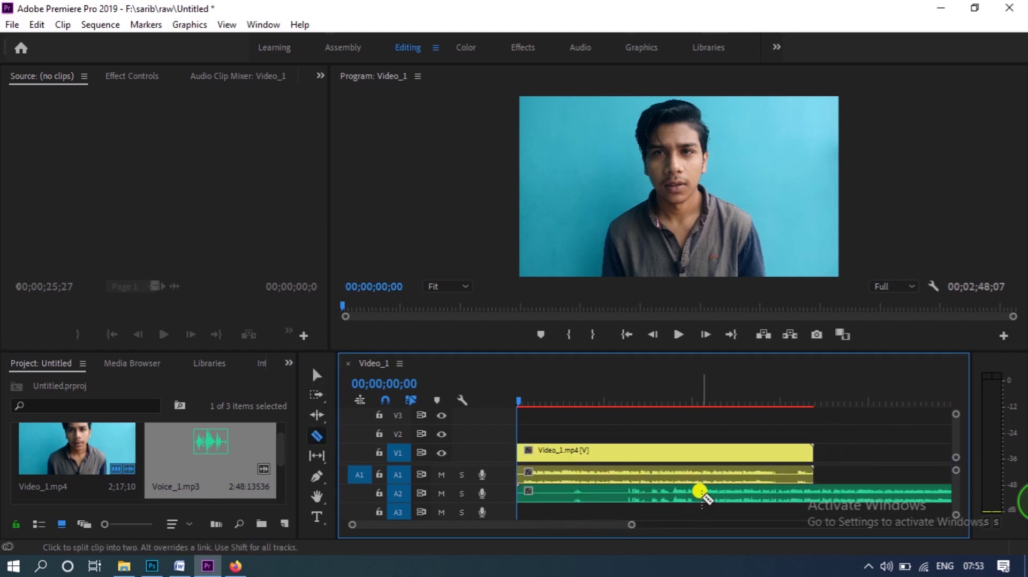
left_click(660, 500)
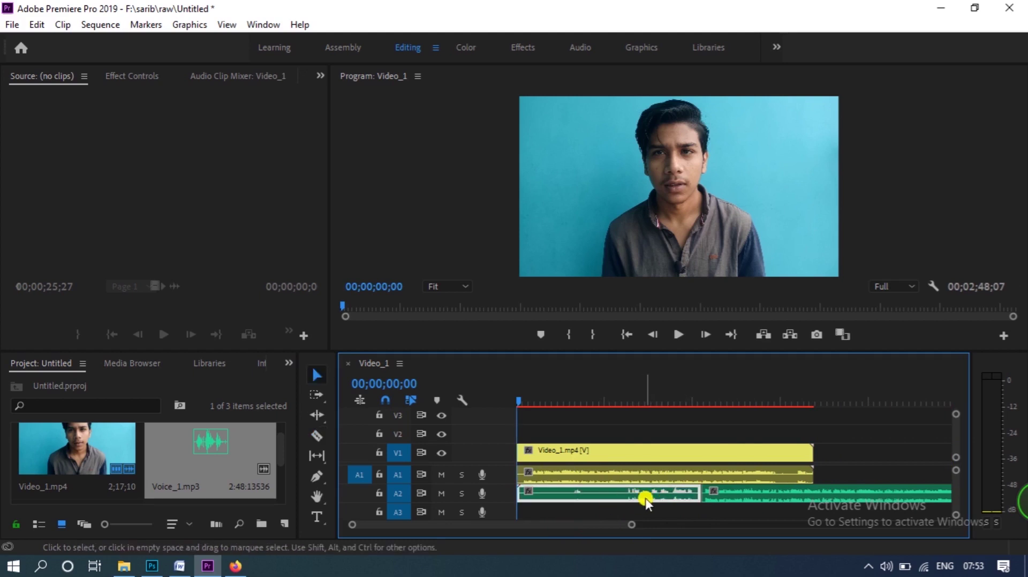
key("Delete")
left_click_drag(718, 496, 526, 495)
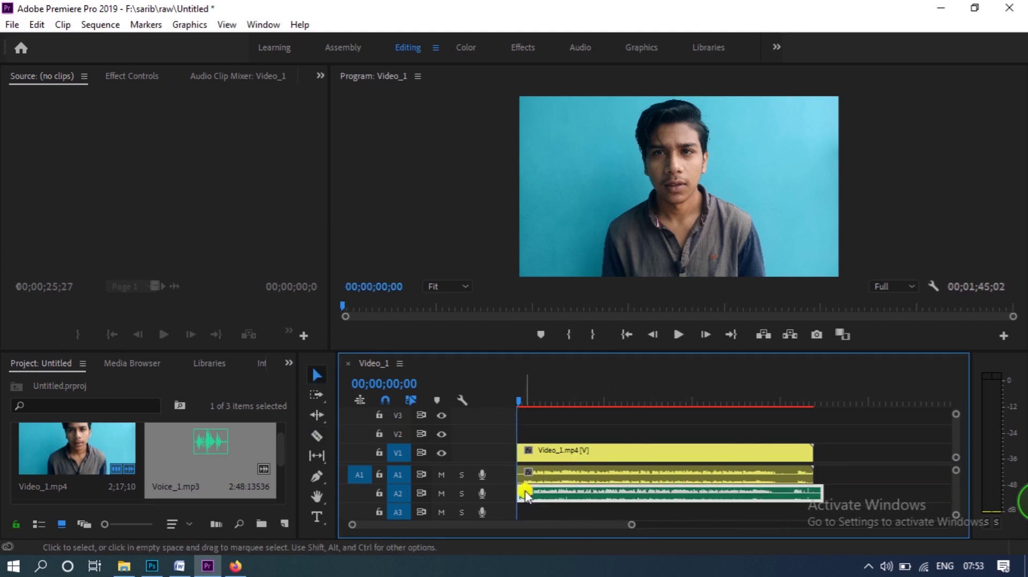
Shift all three clips later in the sequence together
left_click_drag(644, 419, 643, 496)
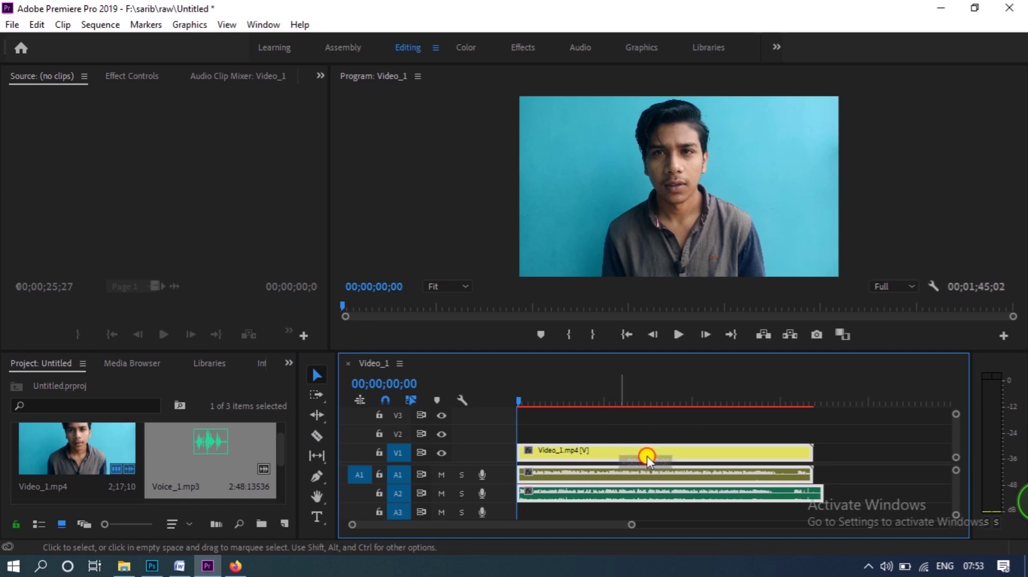
left_click_drag(647, 457, 723, 460)
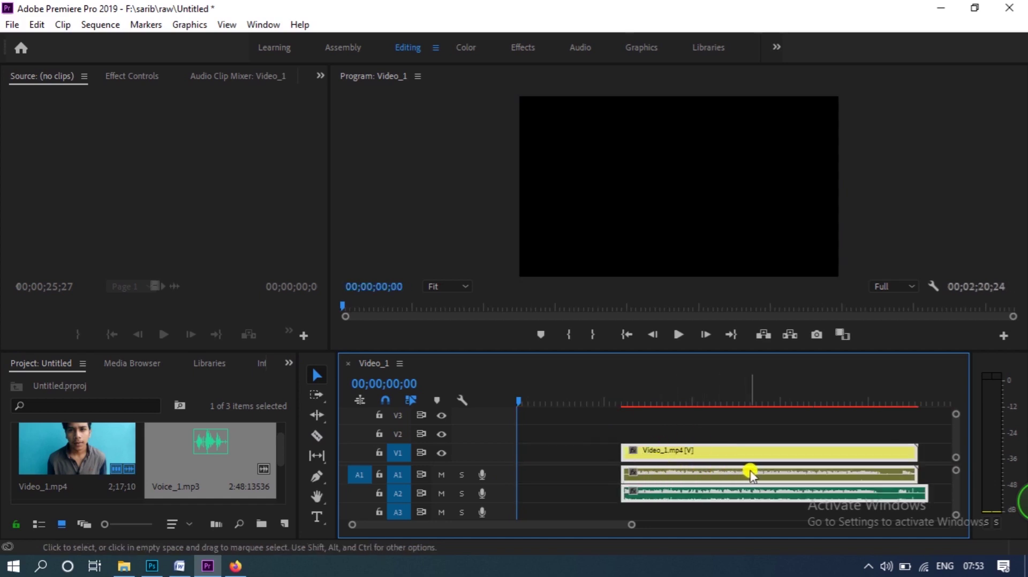
right_click(764, 460)
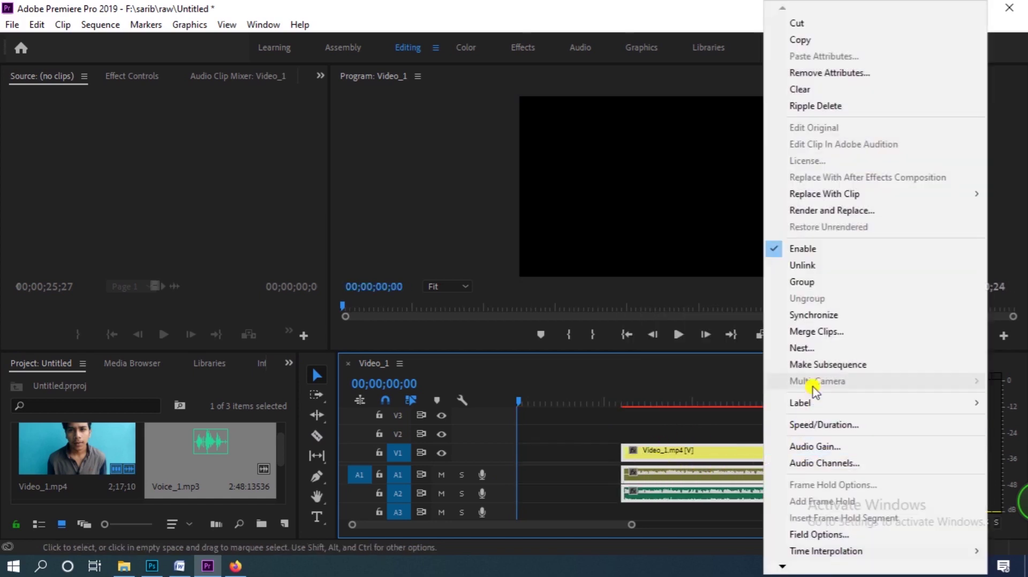
Synchronize the A2 voice clip with the camera clip using Audio on Track Channel 1
left_click(820, 316)
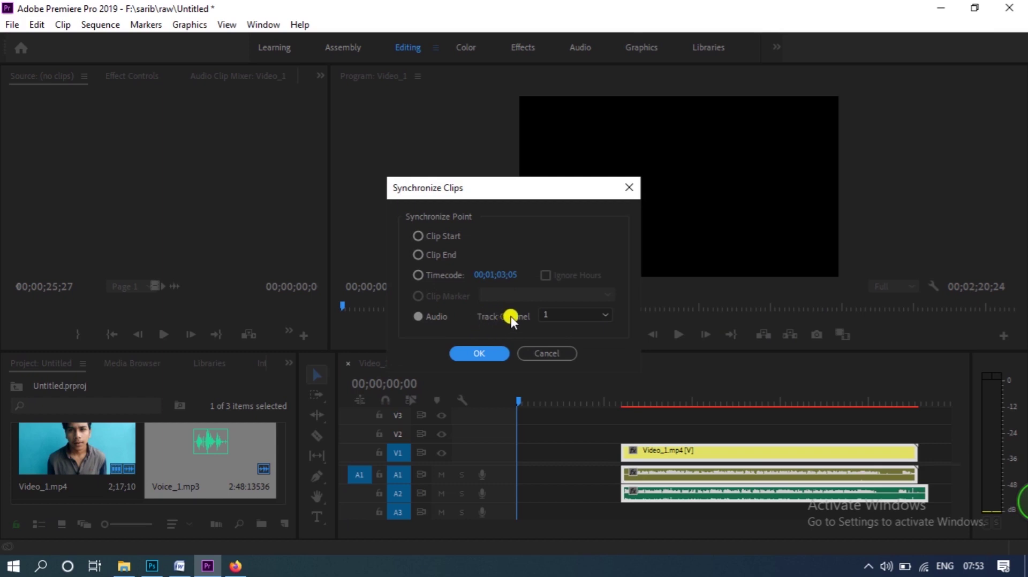
left_click(420, 318)
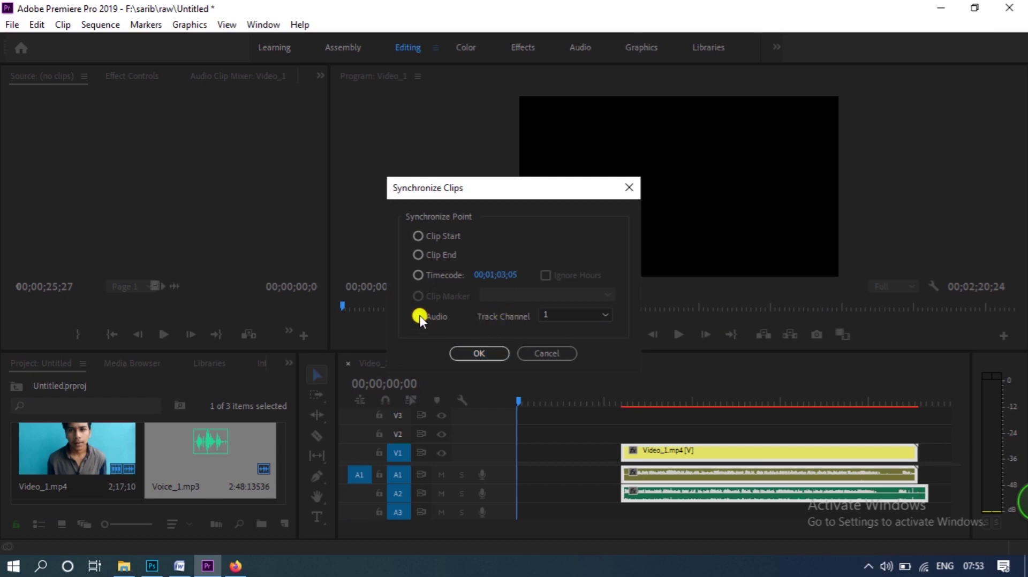
left_click(560, 318)
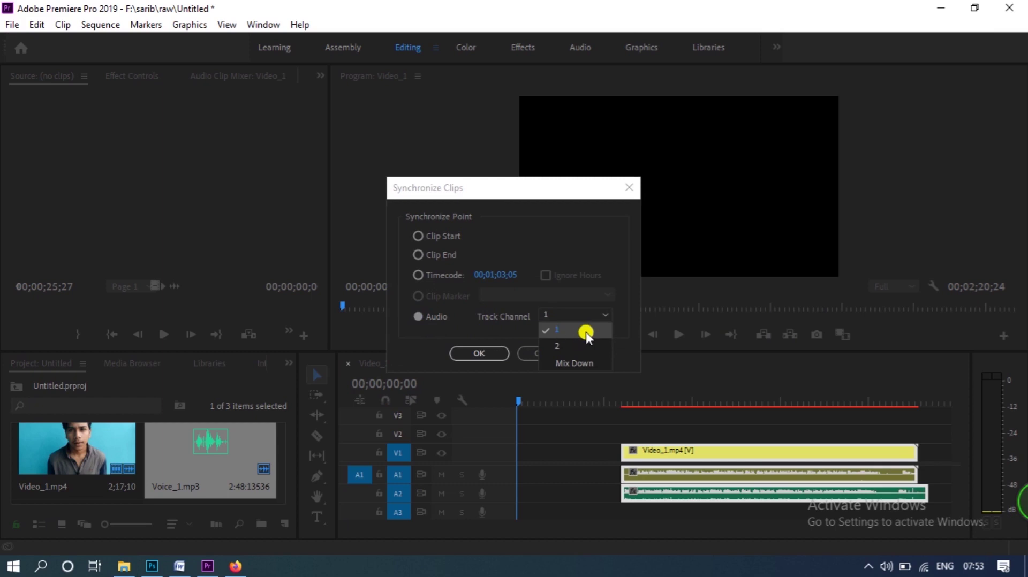
left_click(586, 332)
left_click(489, 352)
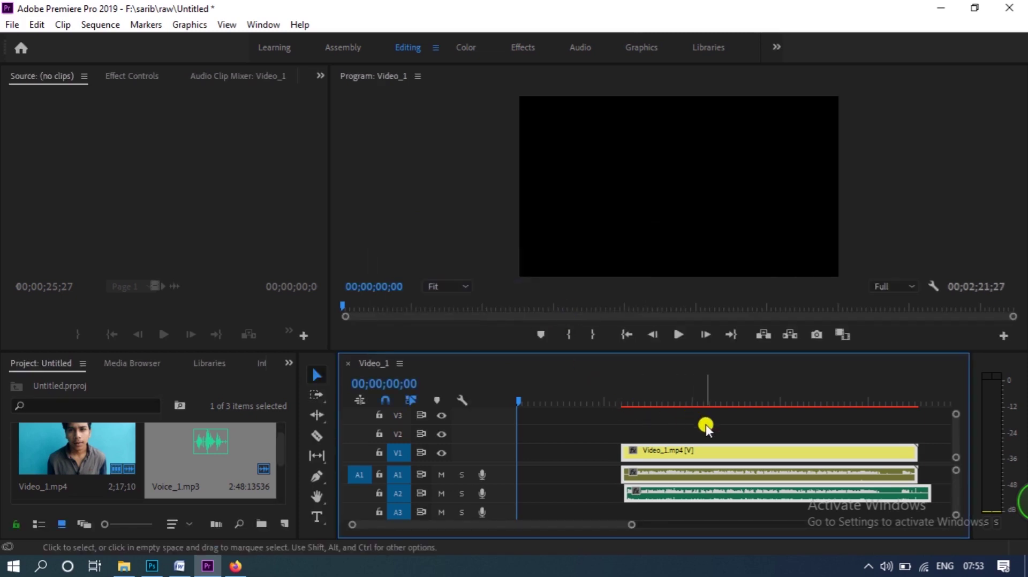
Play from 00;00;37;28 to check the voice sync
left_click(621, 408)
left_click_drag(623, 402, 629, 403)
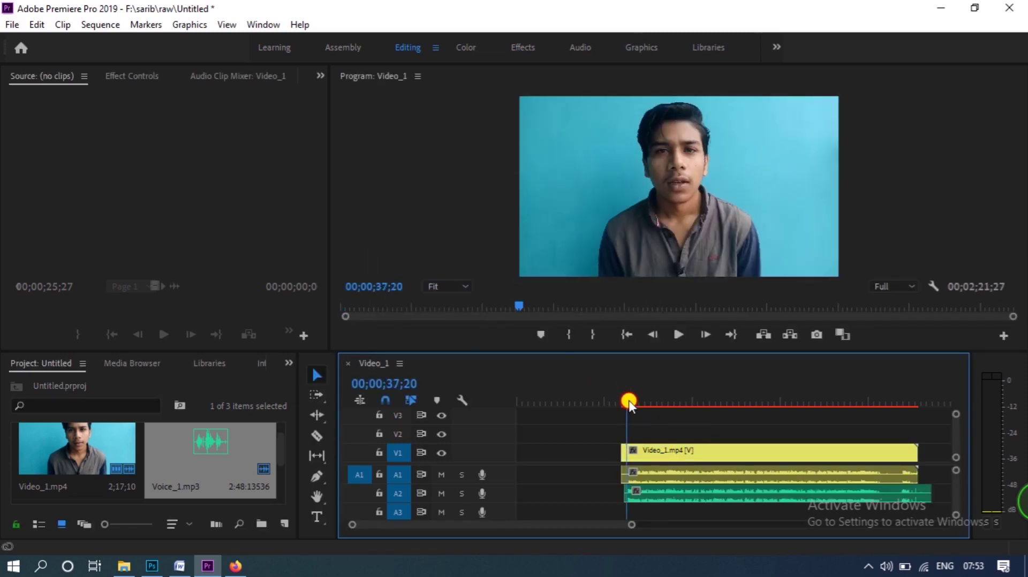
key("=")
key("=")
key("=")
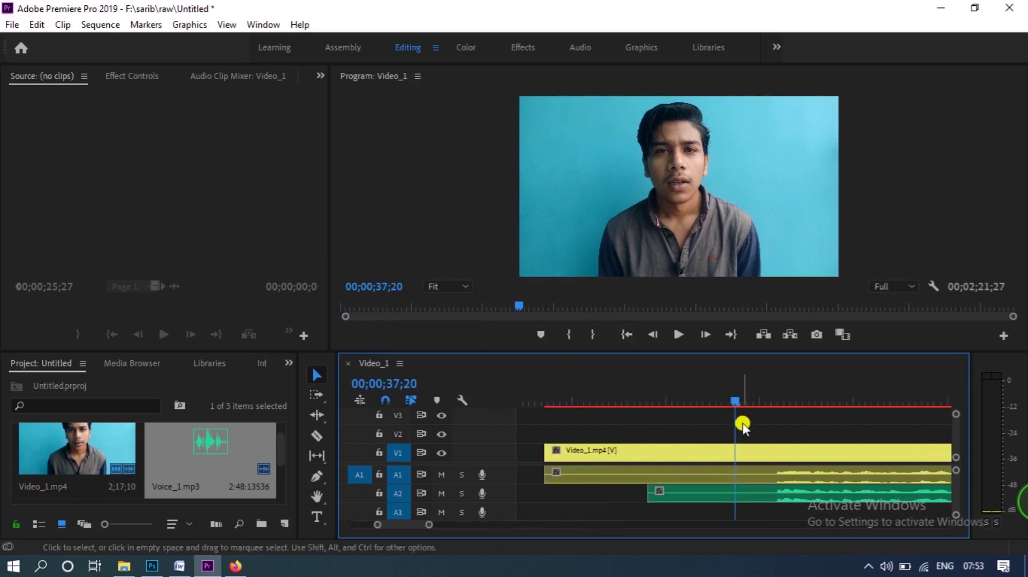
left_click(761, 399)
key("space")
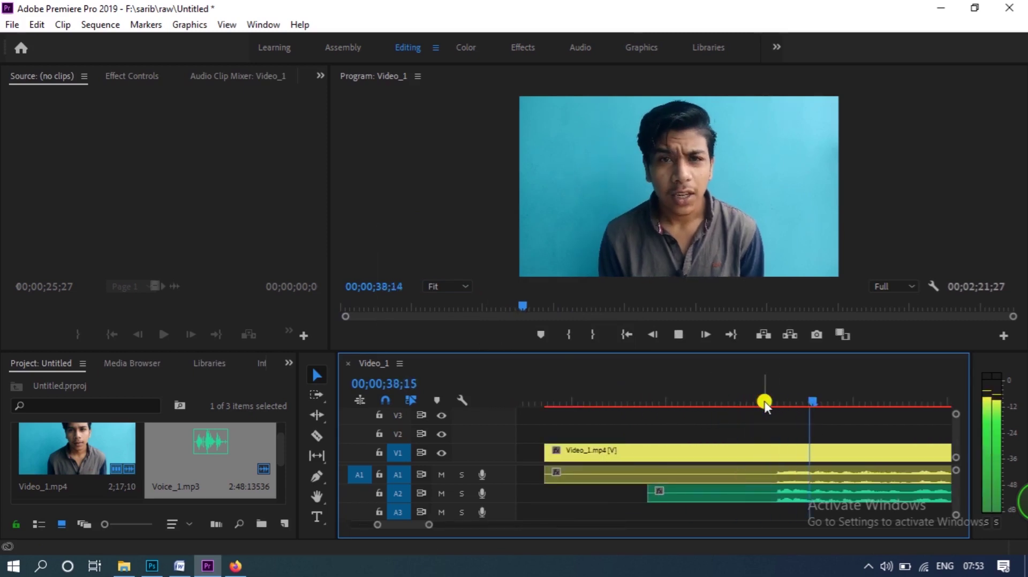
key("space")
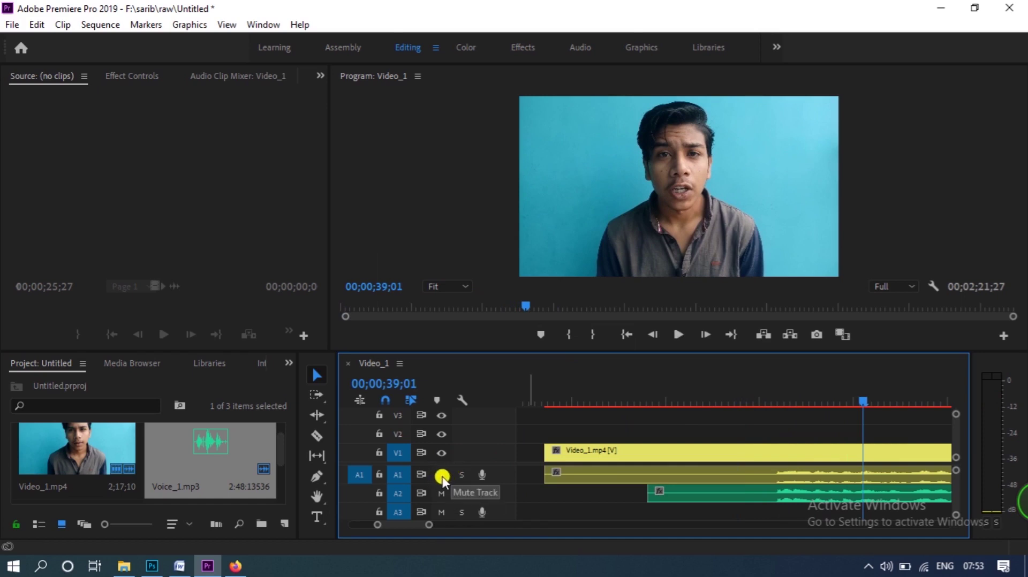
Mute track A1 and play from 00;00;38;01 with only the voice audible
left_click(442, 476)
left_click(557, 476)
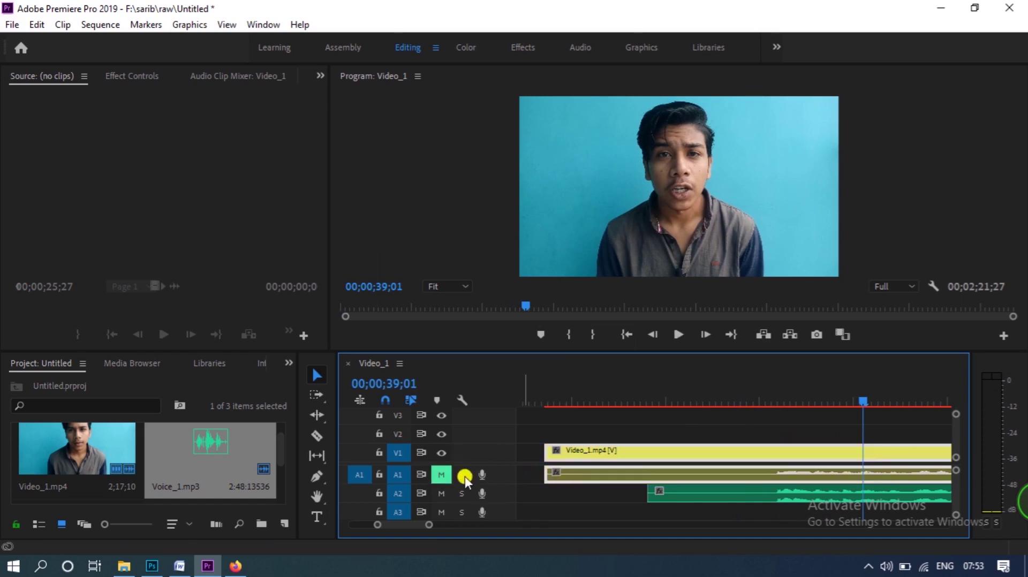
left_click(522, 460)
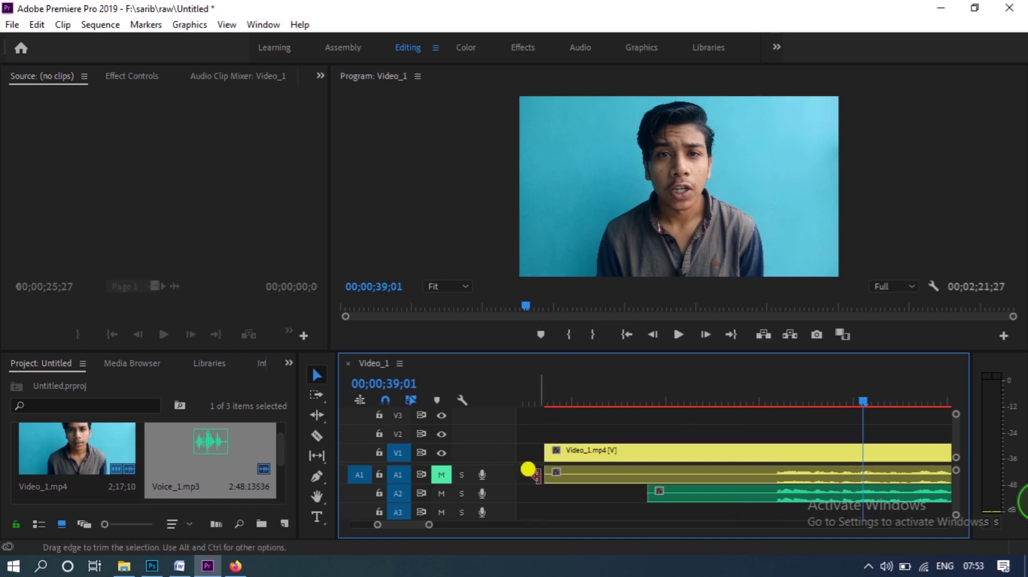
left_click(775, 400)
left_click_drag(777, 401, 770, 403)
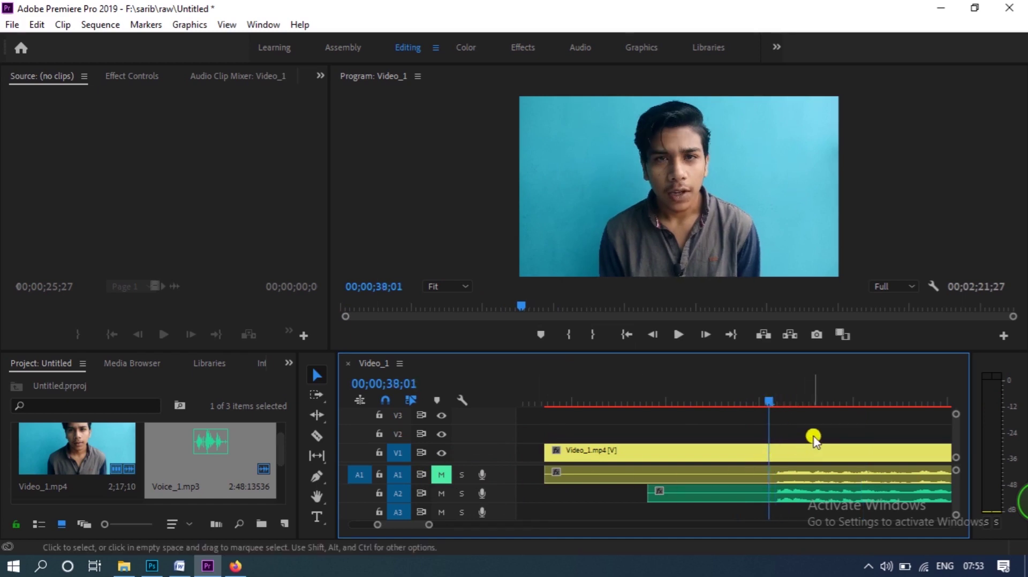
key("space")
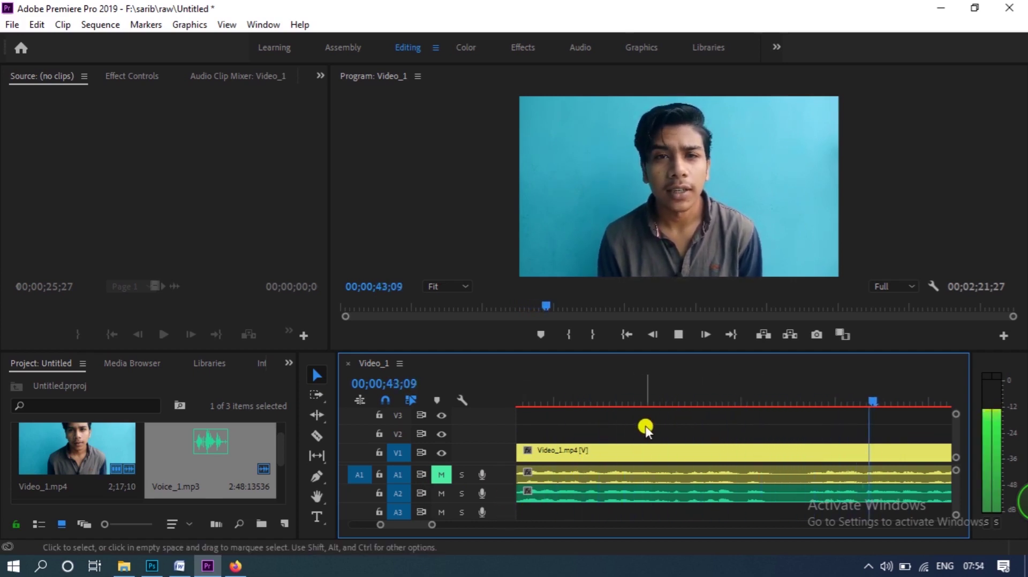
key("space")
Select all three clips in the sequence and delete them
left_click_drag(427, 523, 642, 524)
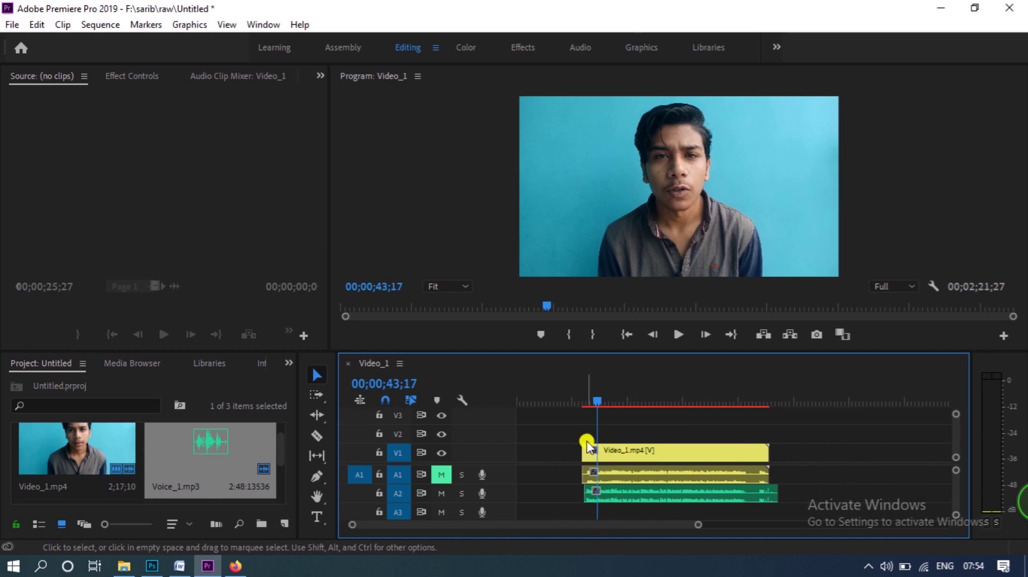
left_click_drag(563, 435, 698, 490)
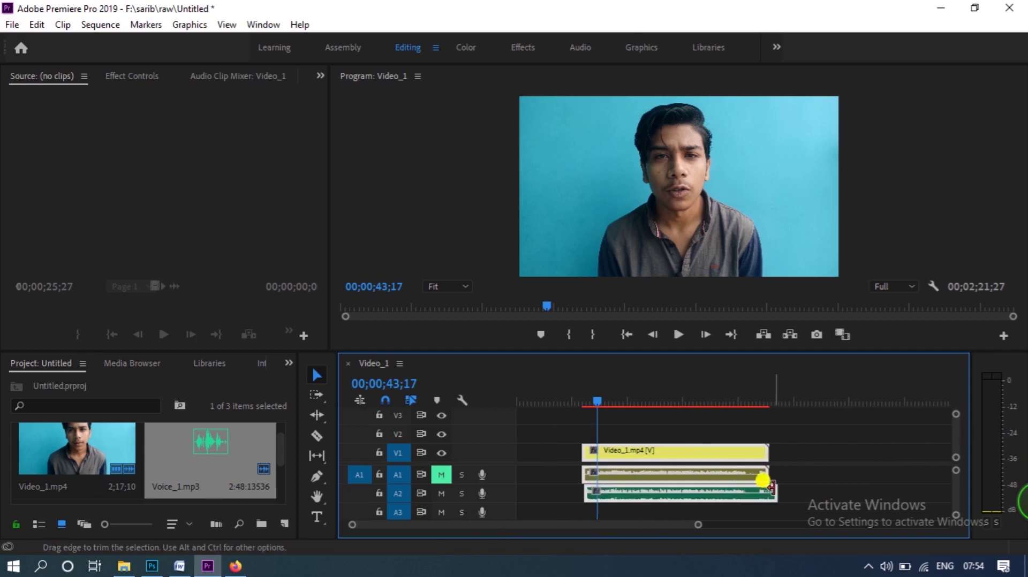
key("Delete")
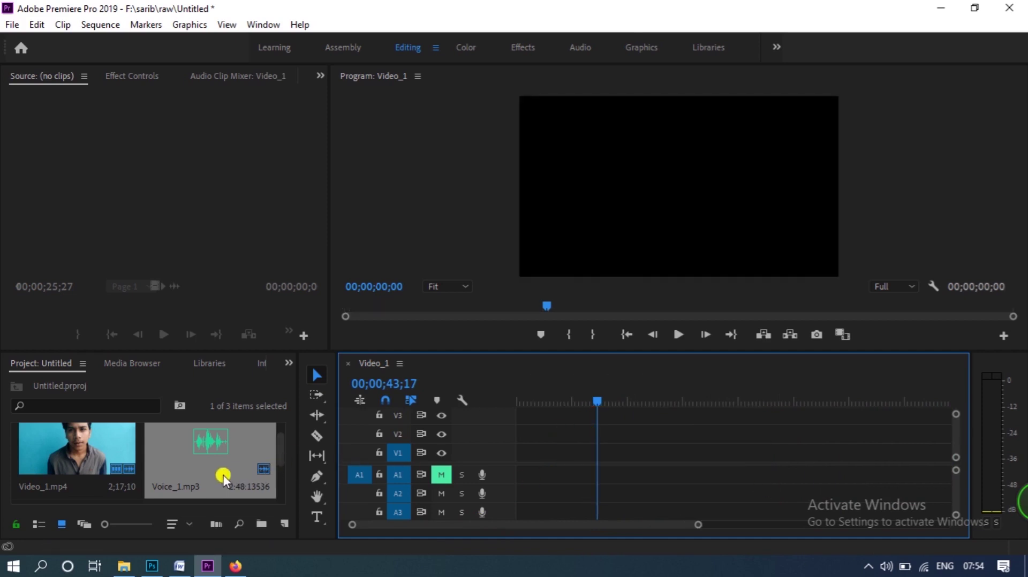
Delete the old Video_1 sequence from the project bin
left_click(92, 458)
key("Delete")
left_click(203, 470)
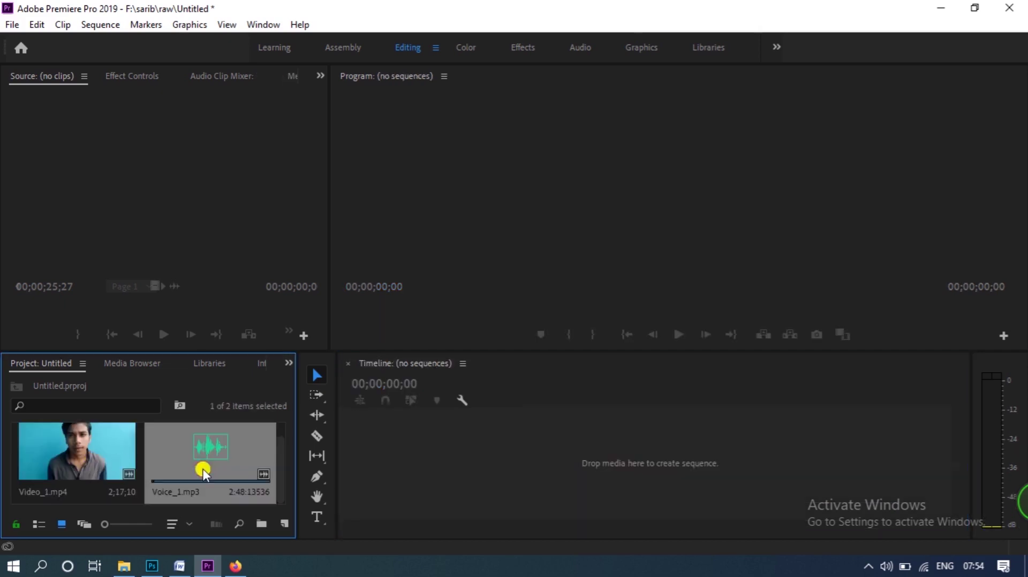
left_click(84, 465, "ctrl")
left_click(391, 459)
left_click(459, 261)
Create a new sequence from Video_1.mp4
left_click(32, 467)
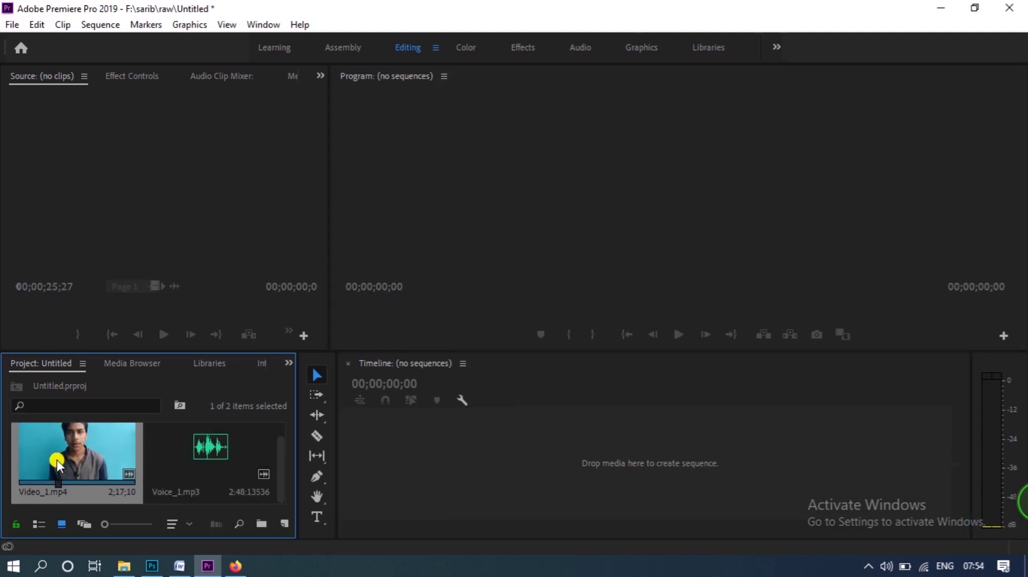
right_click(92, 451)
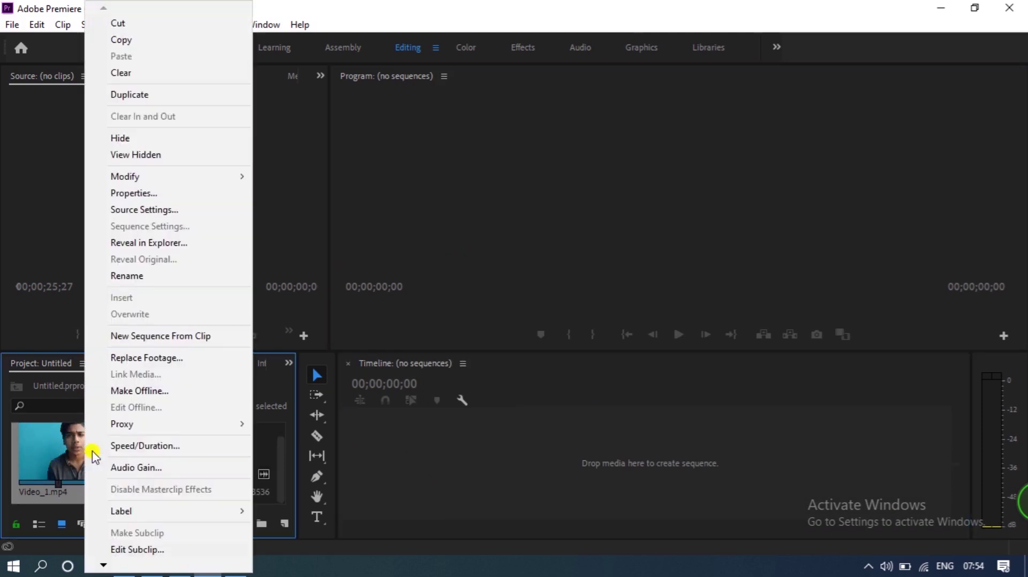
left_click(189, 338)
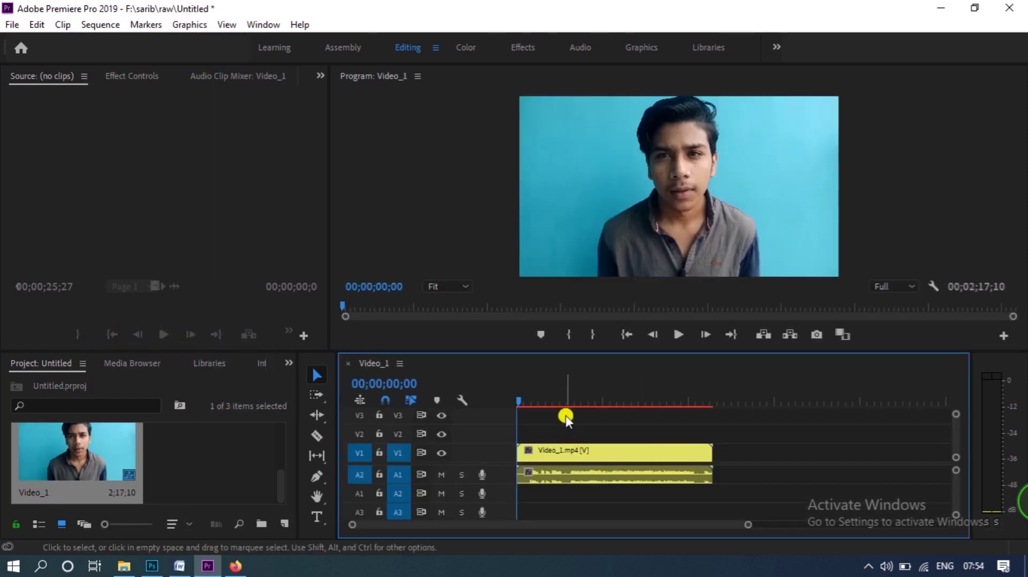
Razor the clip at 00;00;35;07 and ripple delete the opening piece
left_click_drag(555, 422, 570, 423)
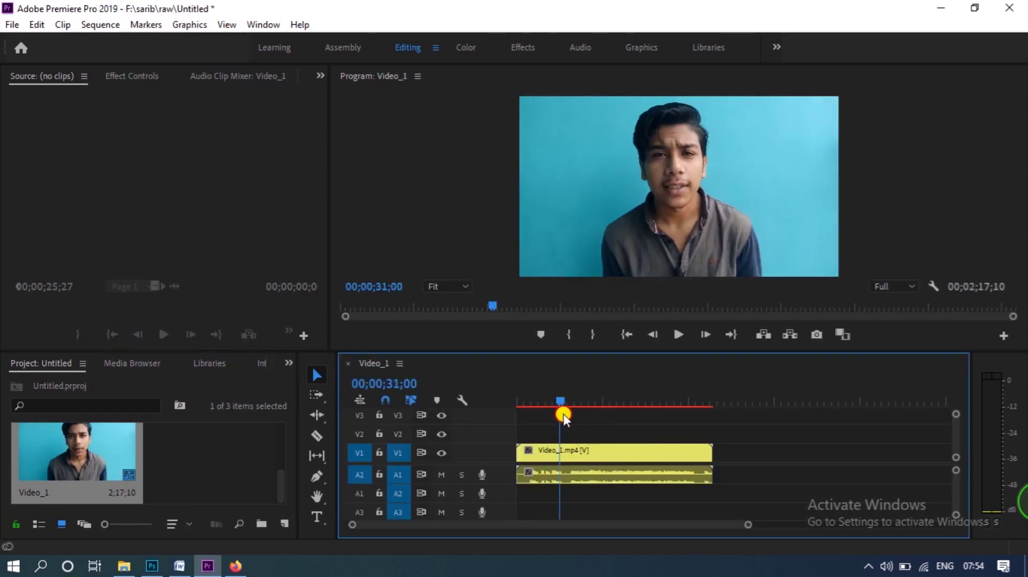
key("c")
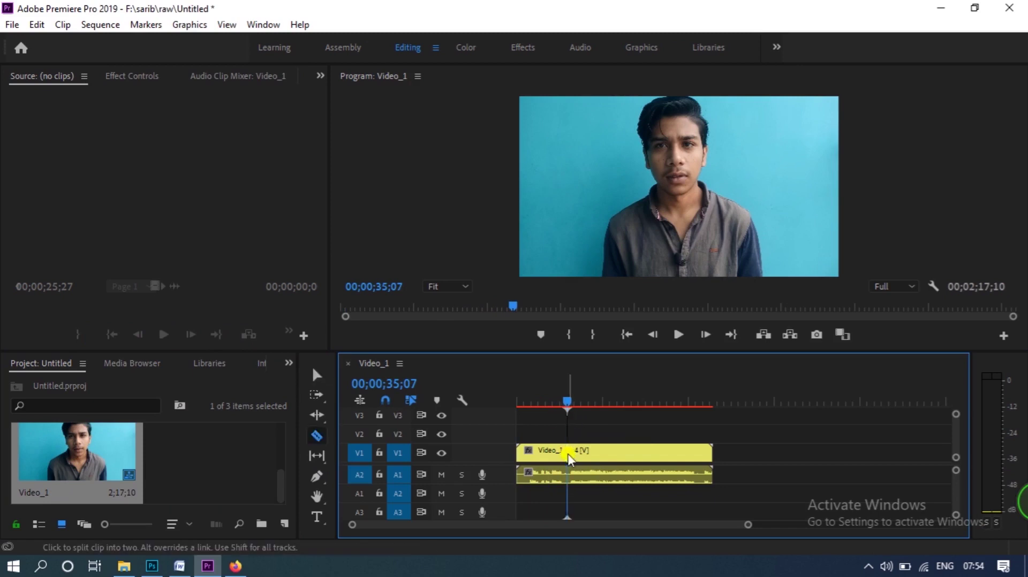
left_click(568, 455)
key("v")
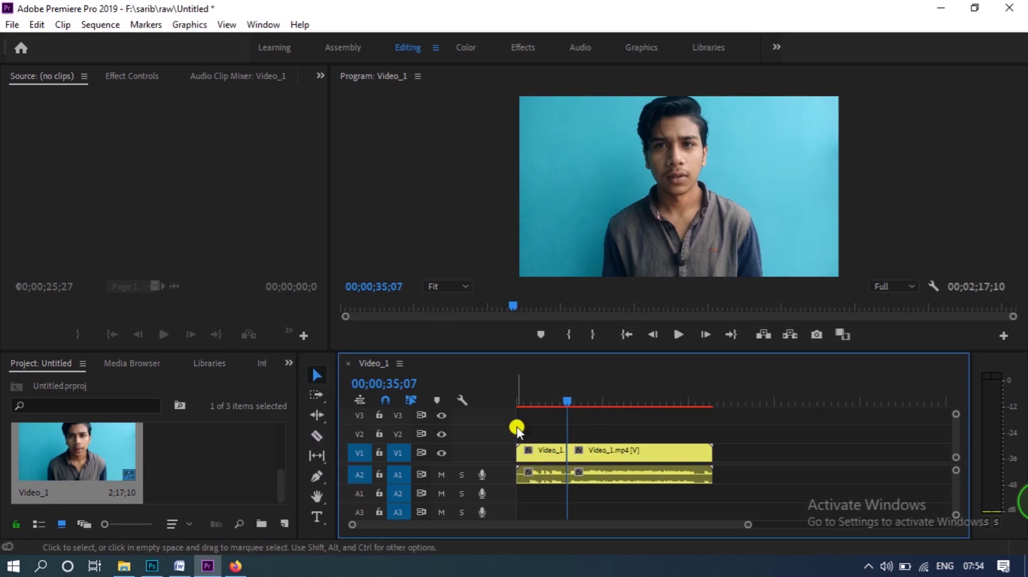
left_click(538, 452)
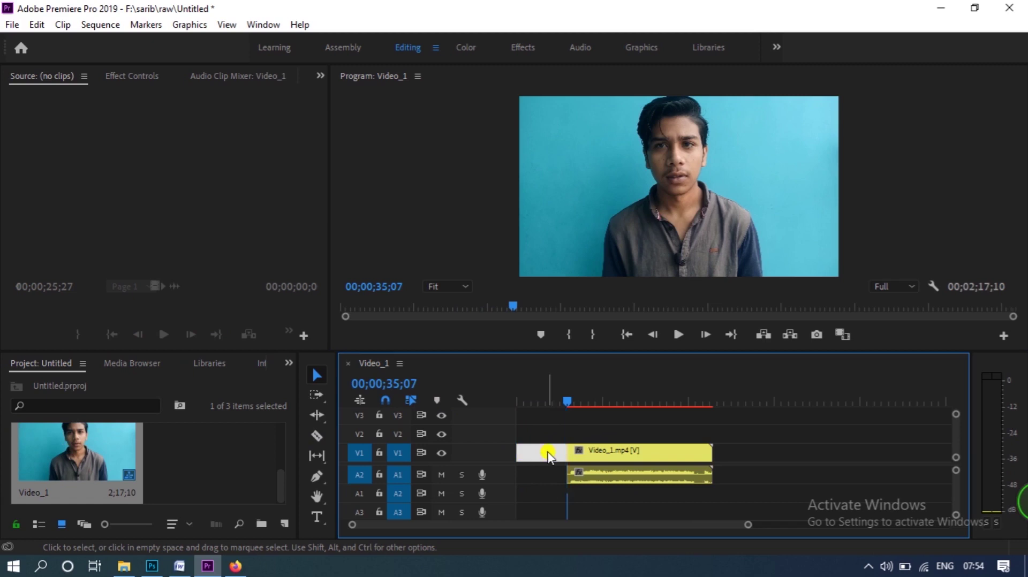
key("shift+Delete")
Play back the 1;42;01 trimmed sequence from the start and zoom the timeline in
key("Home")
key("space")
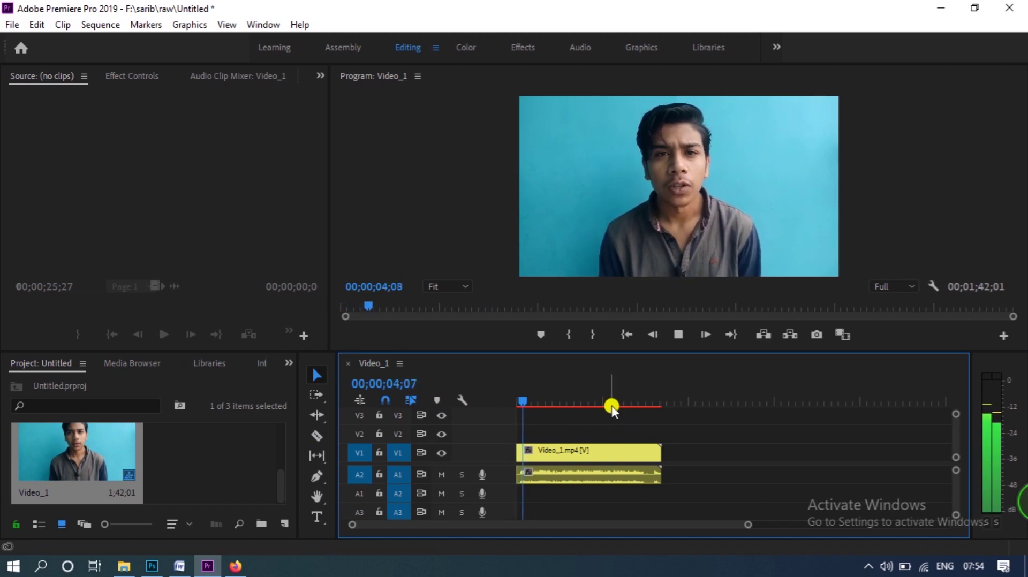
key("space")
key("Home")
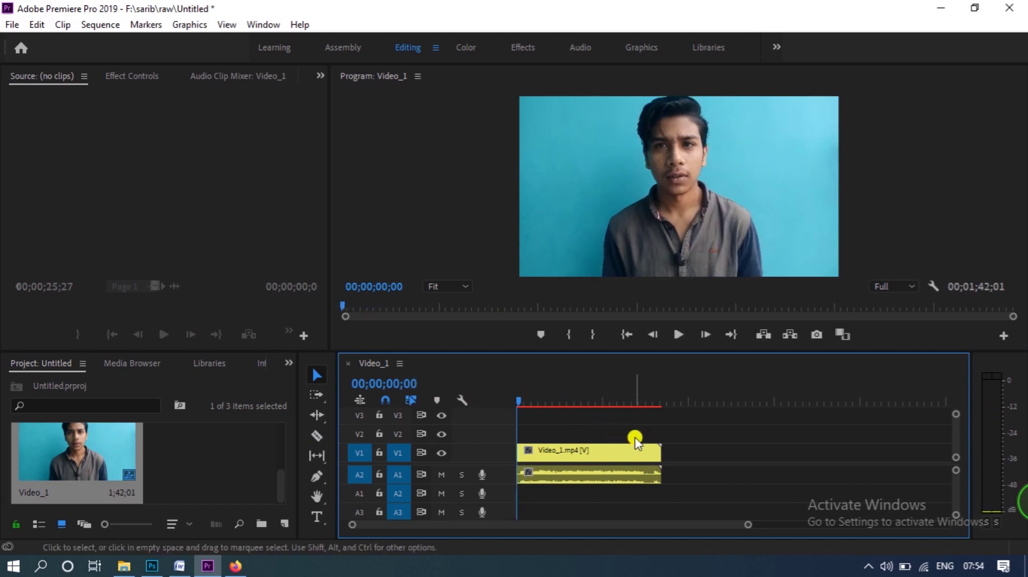
key("backslash")
key("equal")
key("equal")
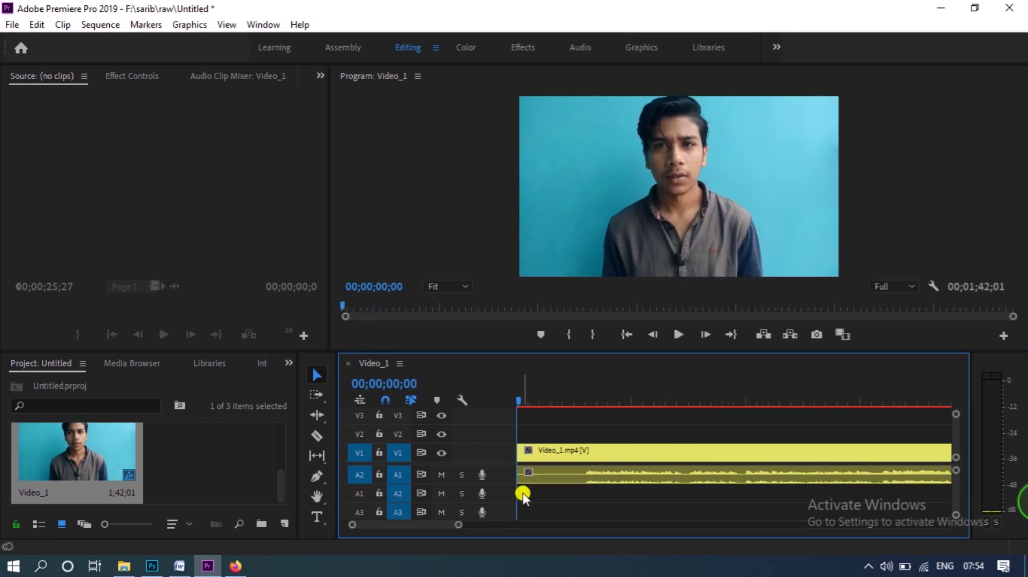
left_click_drag(284, 491, 277, 454)
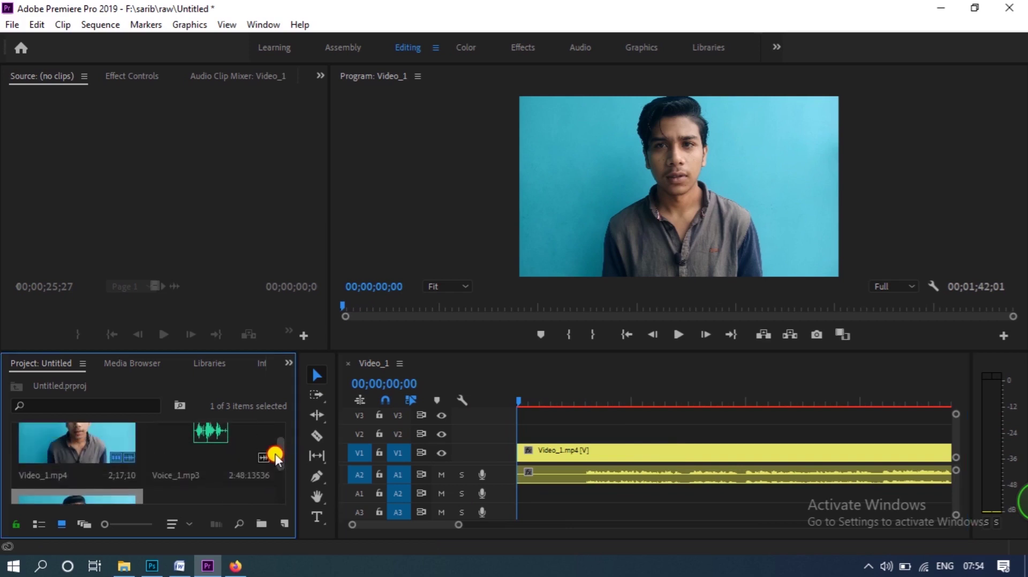
Place Voice_1.mp3 on track A2, split it, and delete its opening piece
mouse_move(210, 445)
left_mouse_down()
mouse_move(553, 494)
mouse_move(528, 496)
left_mouse_up()
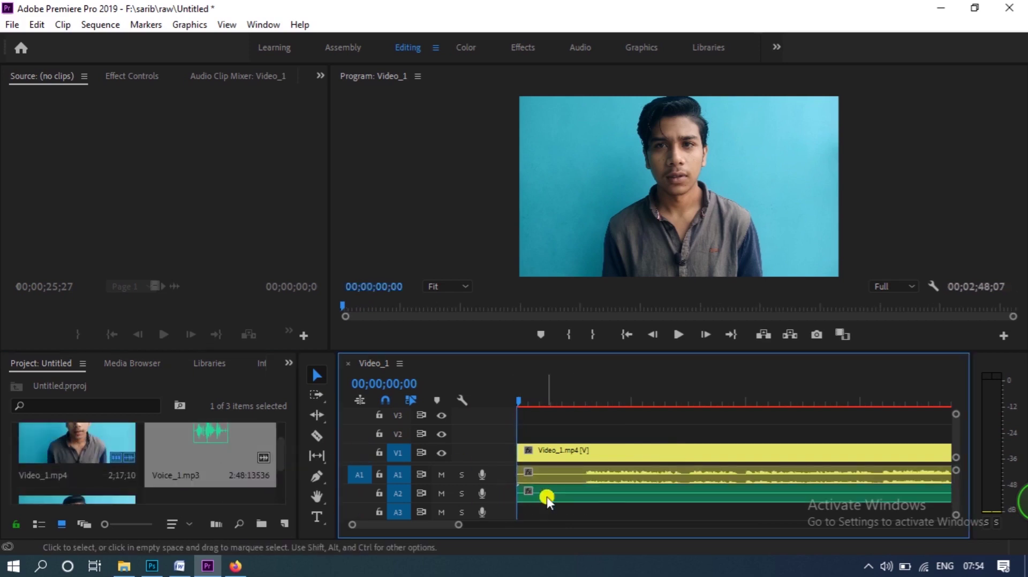
key("minus")
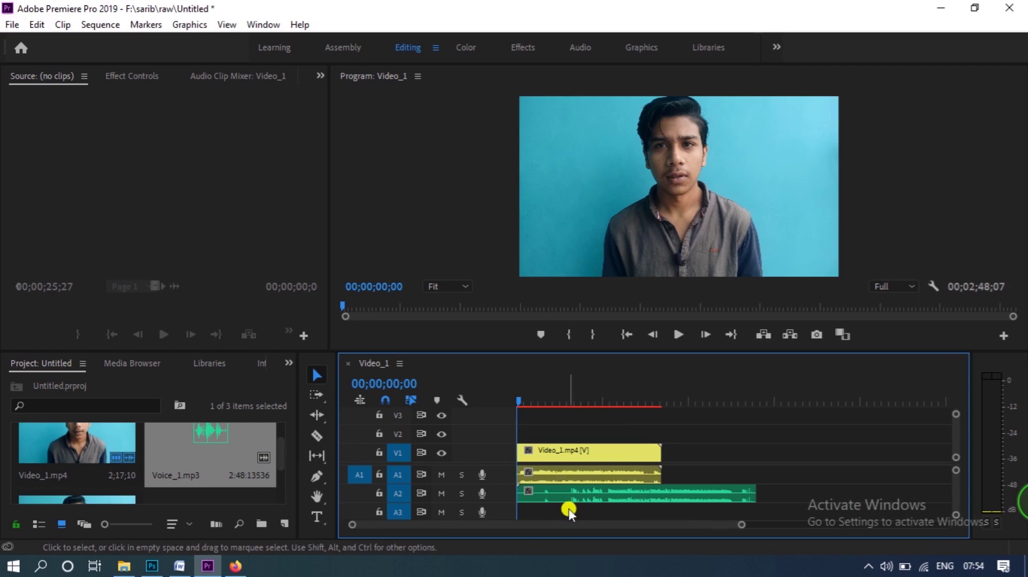
key("c")
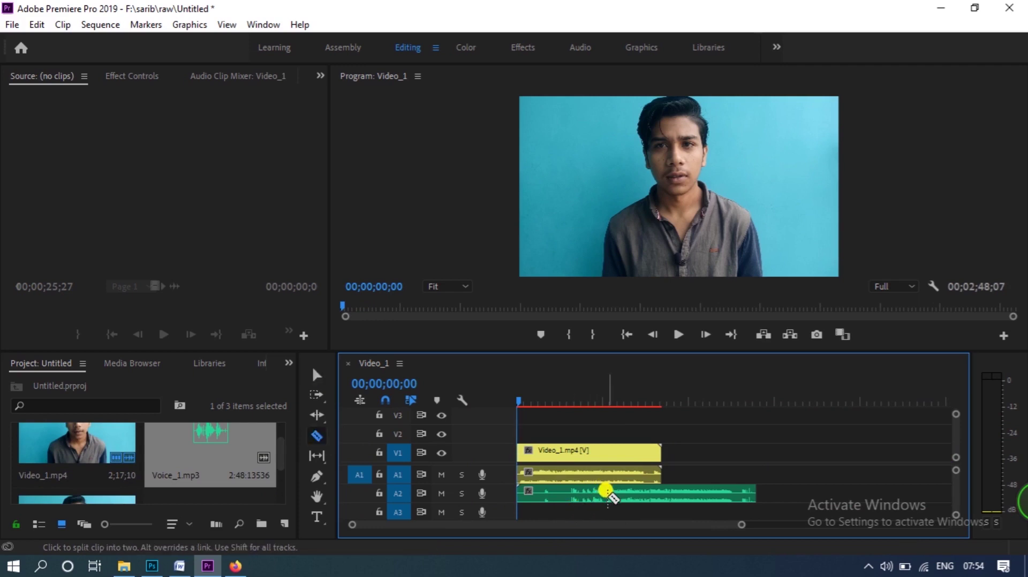
left_click(606, 492)
key("v")
left_click(580, 491)
key("Delete")
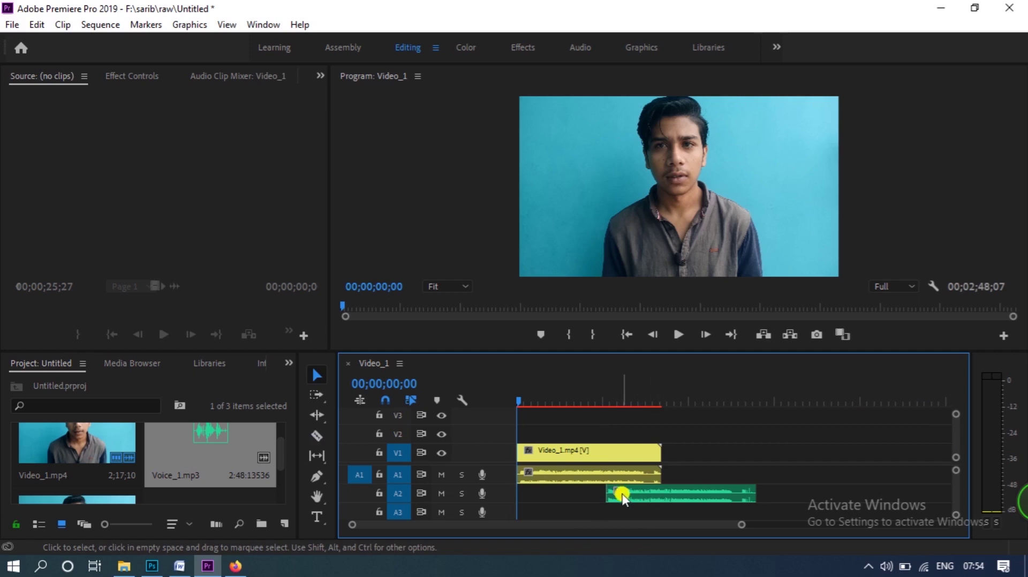
key("=")
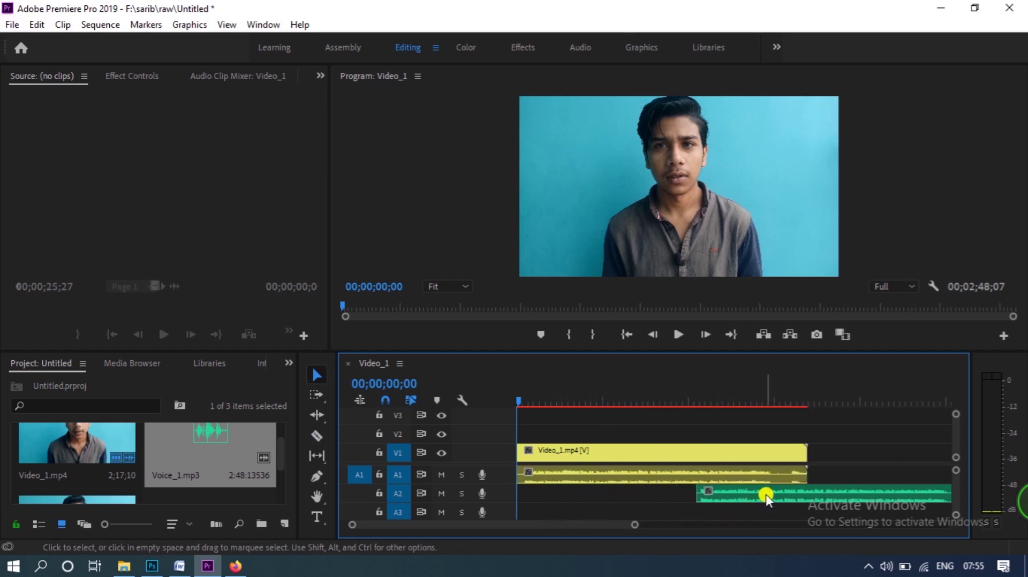
Slide the A2 voice clip to the sequence start and make track A1 taller to inspect its waveform
left_click_drag(766, 496, 599, 475)
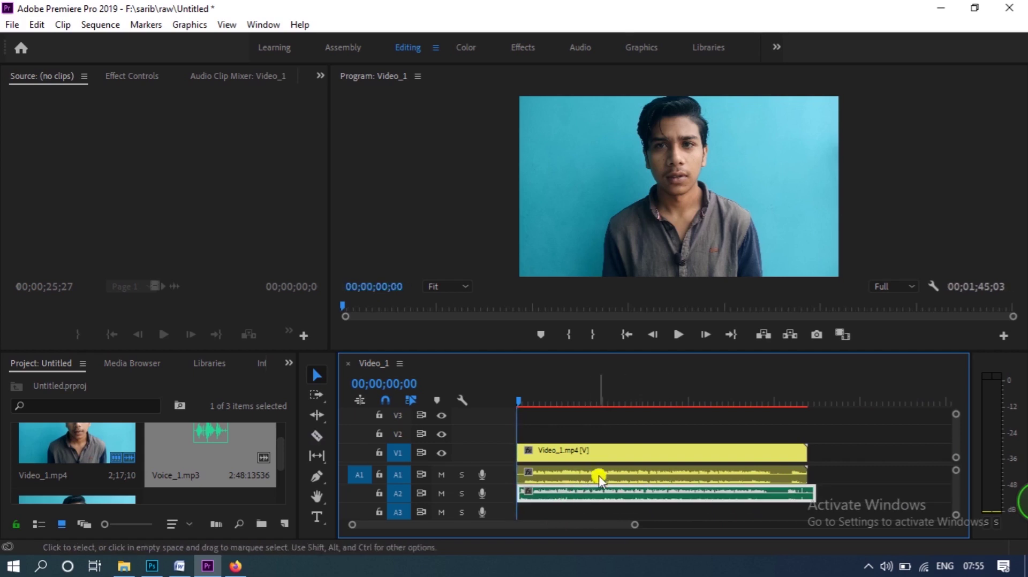
left_click(638, 431)
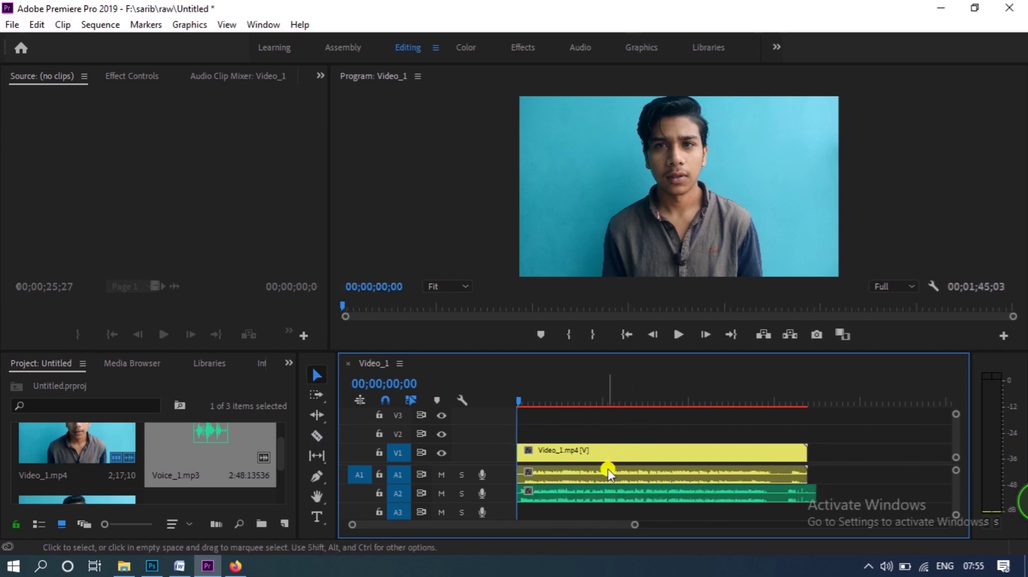
key("equal")
key("equal")
key("equal")
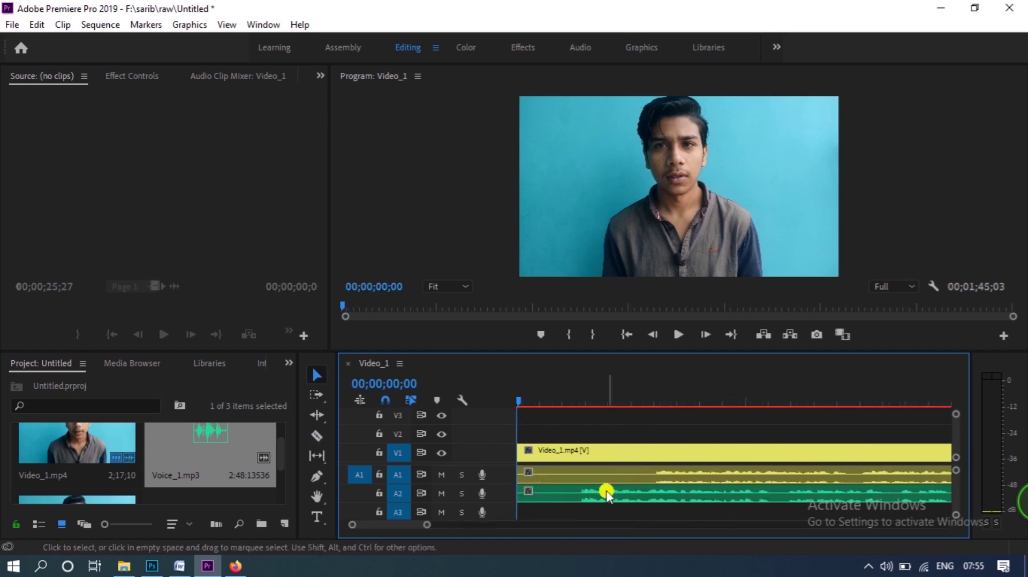
left_click(595, 495)
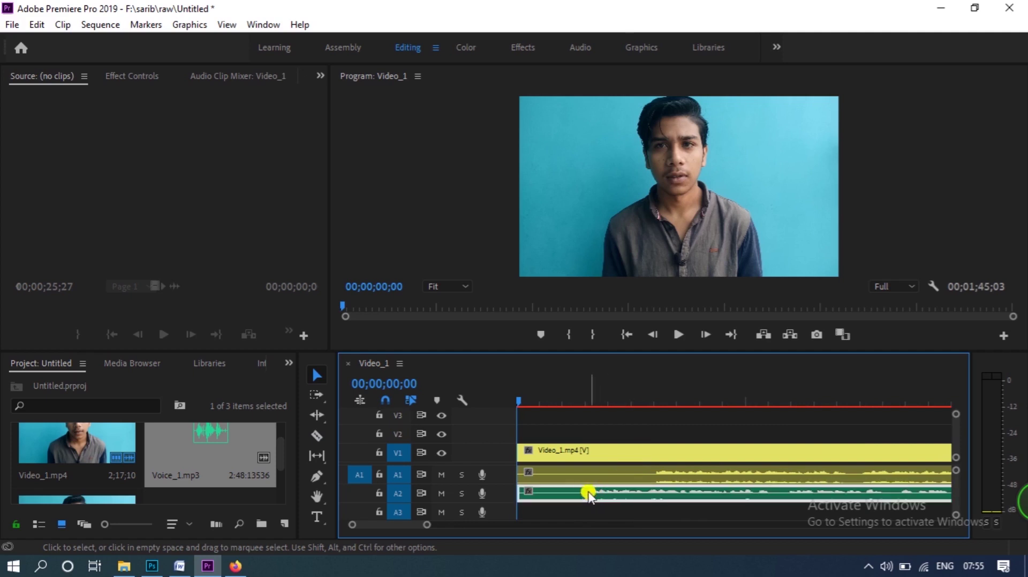
key("equal")
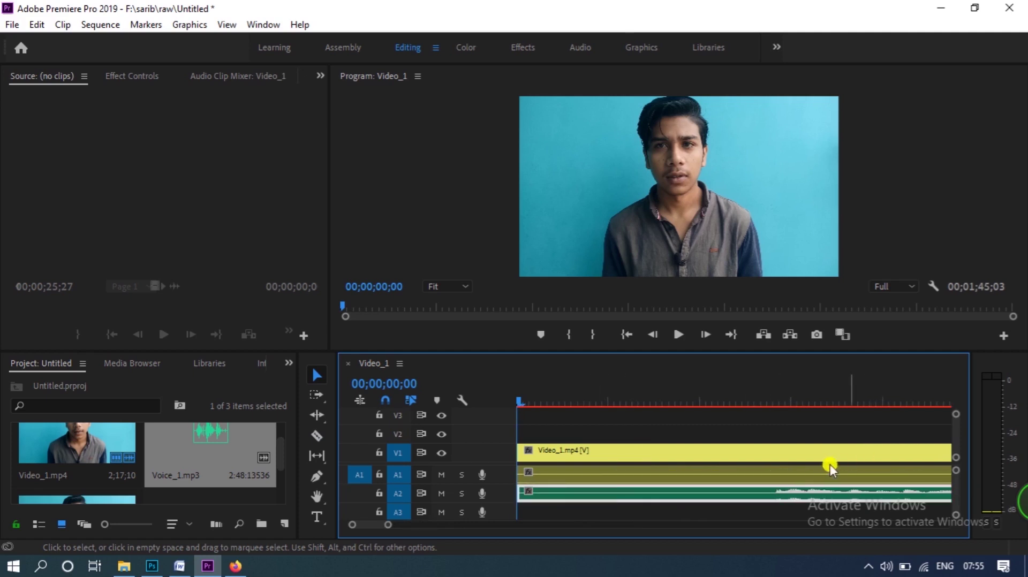
left_click_drag(387, 525, 471, 528)
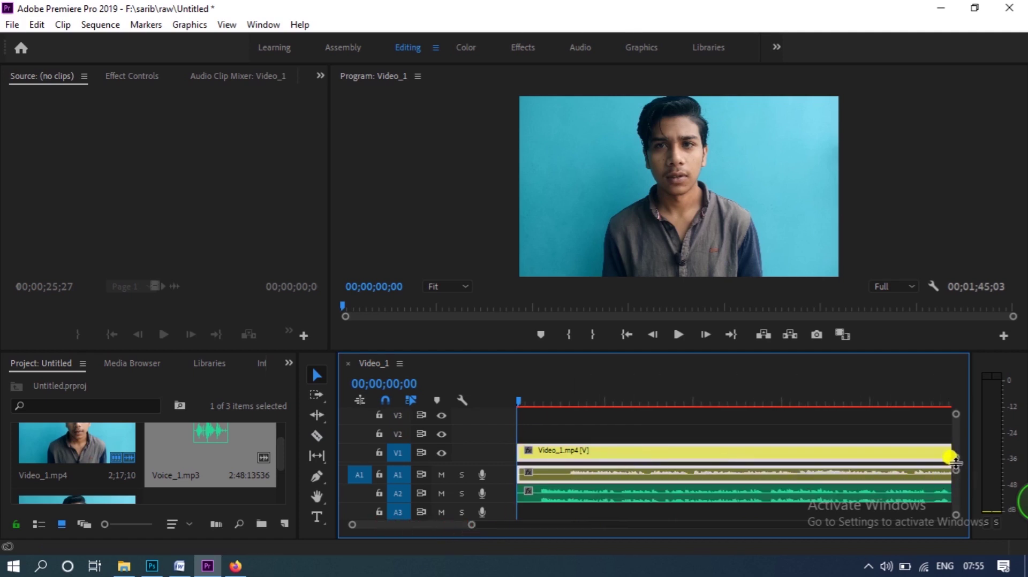
left_click_drag(951, 474, 948, 466)
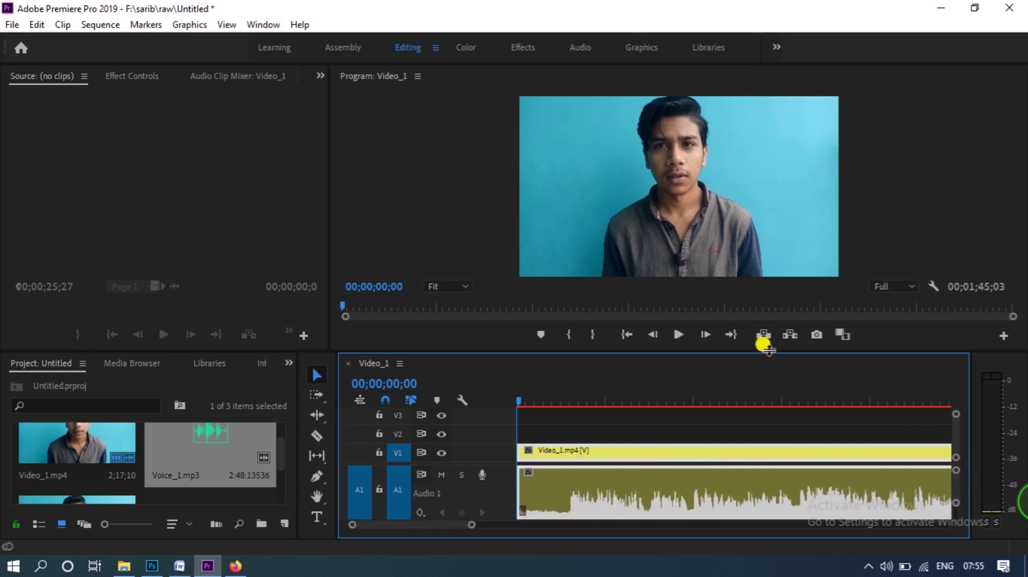
Enlarge the timeline panel and adjust the audio track heights
left_click_drag(766, 348, 742, 248)
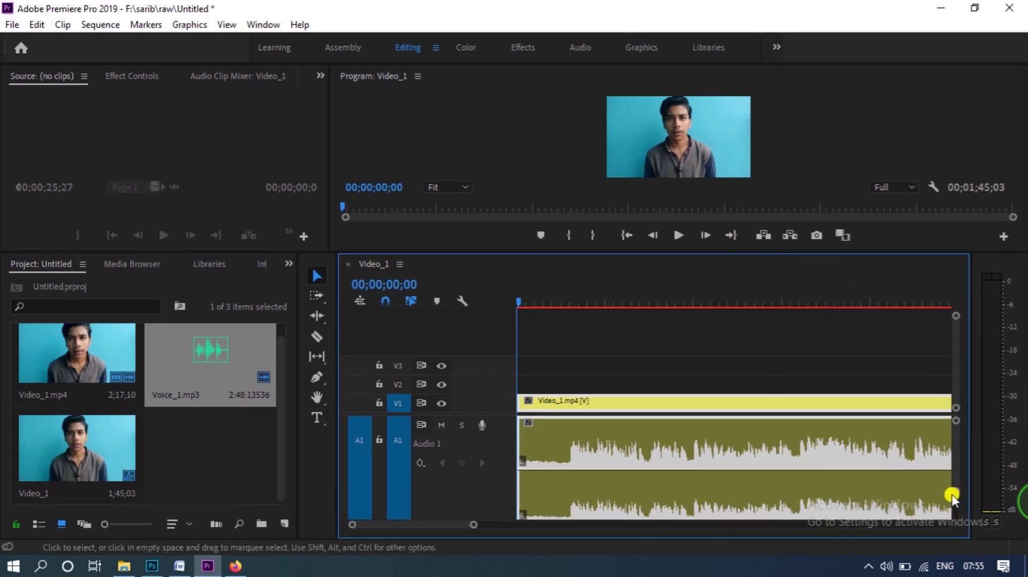
left_click_drag(956, 490, 951, 497)
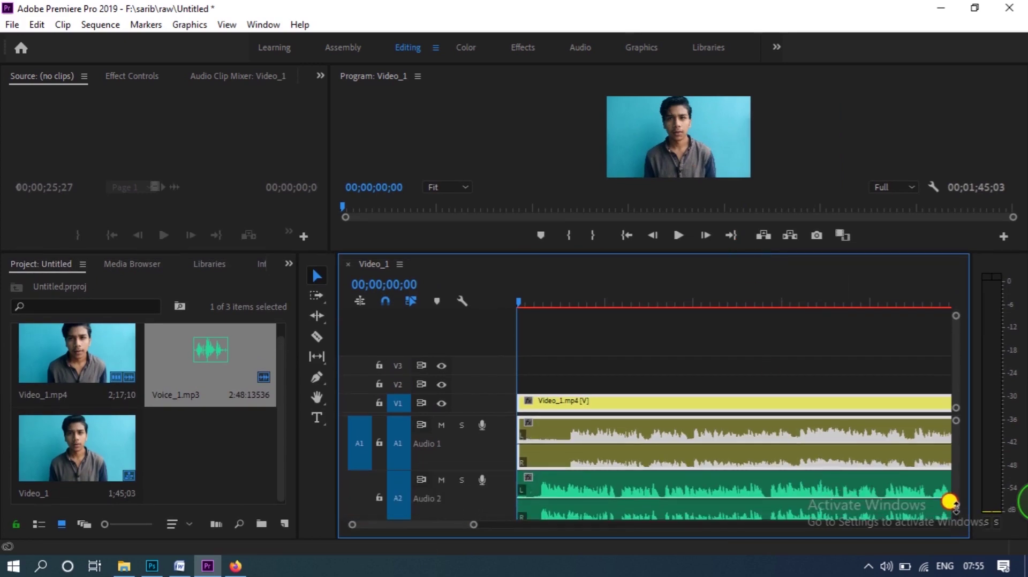
left_click(699, 351)
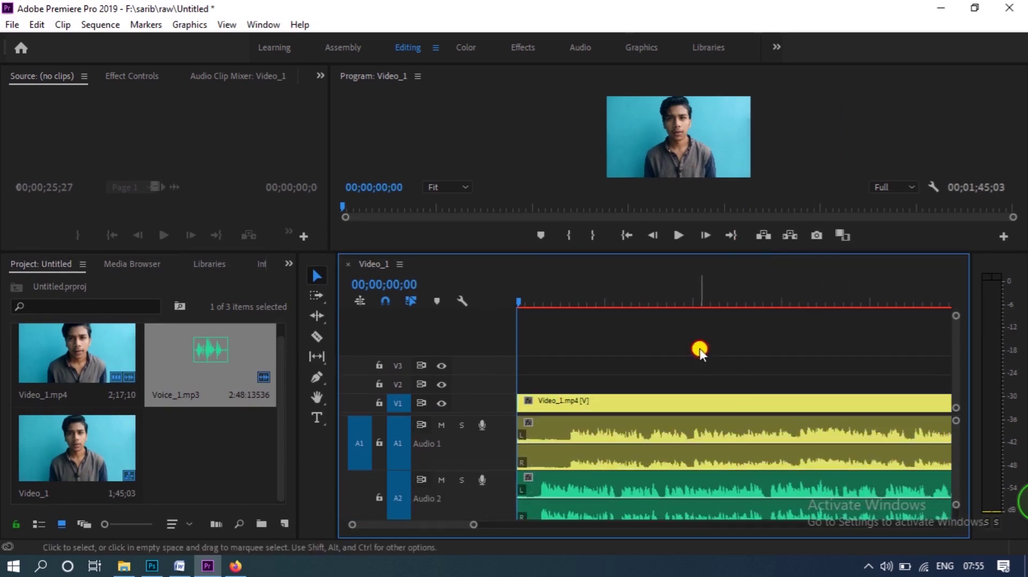
Shift the A2 voice clip later and nudge it a frame to match the camera audio
left_click(591, 480)
left_click_drag(584, 481, 603, 481)
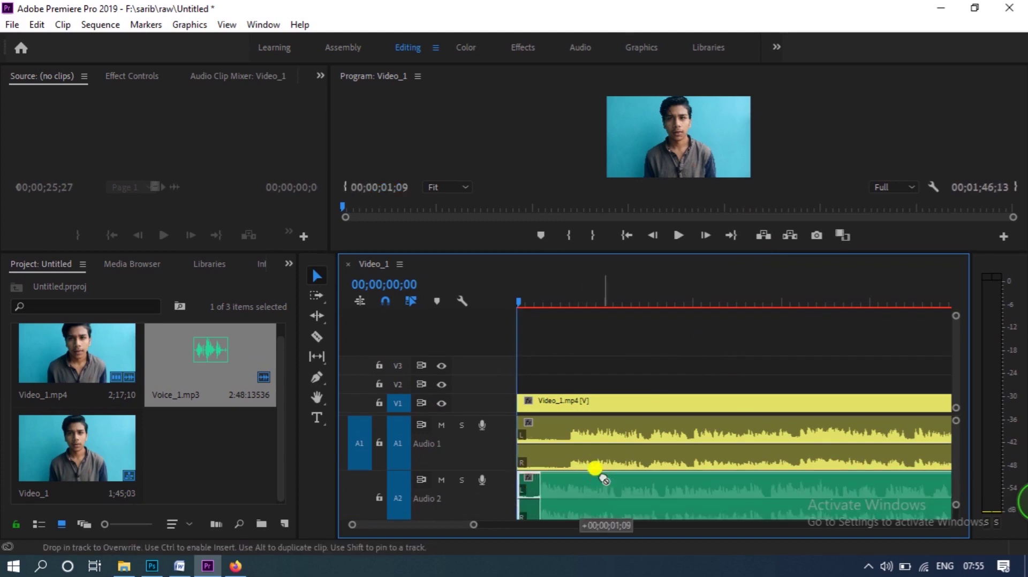
left_click(635, 378)
left_click_drag(558, 303, 559, 302)
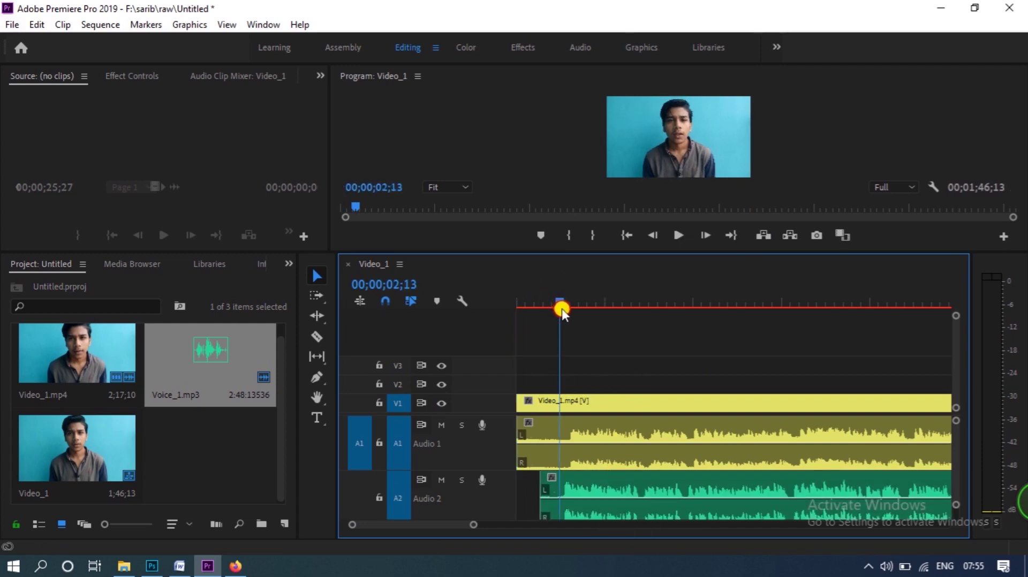
left_click(593, 473)
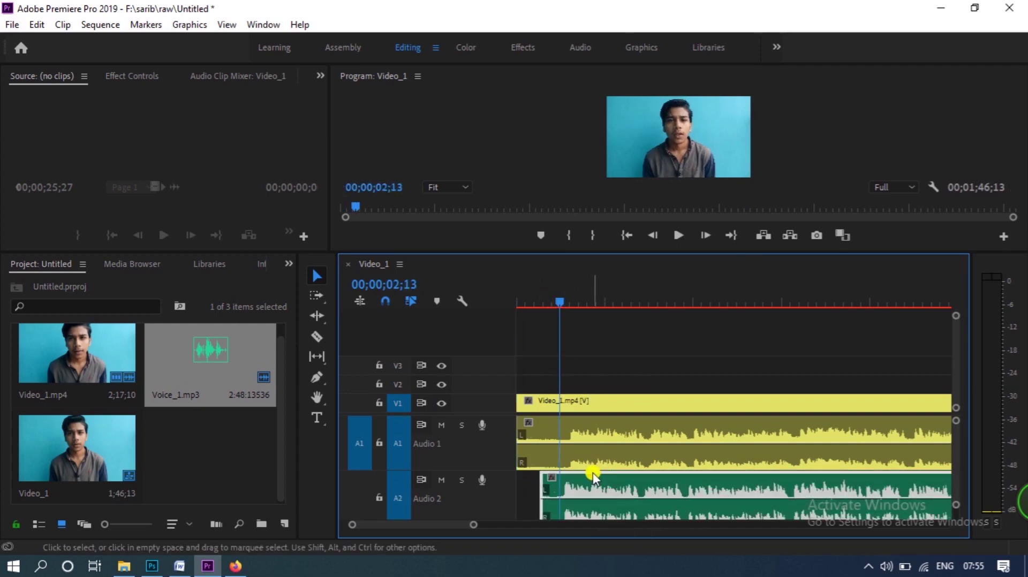
key("alt+Right")
key("alt+Right")
key("alt+Right")
key("alt+Right")
key("alt+Right")
key("alt+Right")
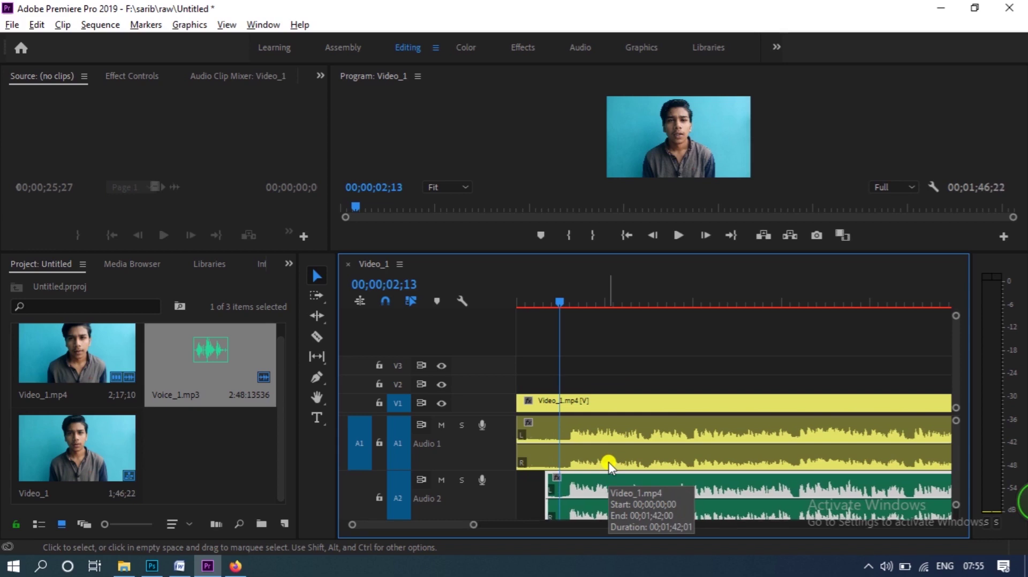
left_click(647, 377)
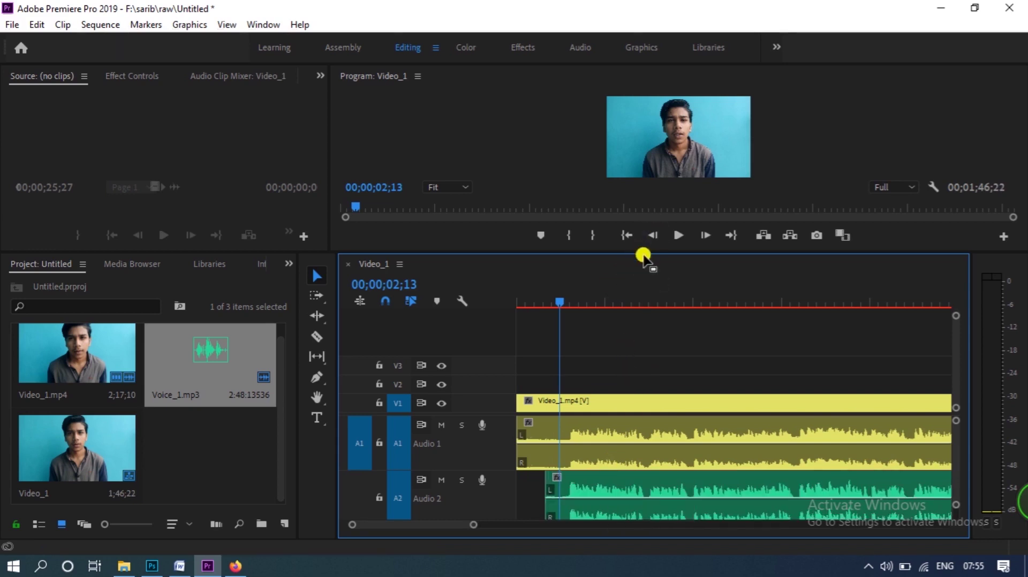
Enlarge the program preview and play the sequence to check the sync
left_click_drag(955, 505, 952, 509)
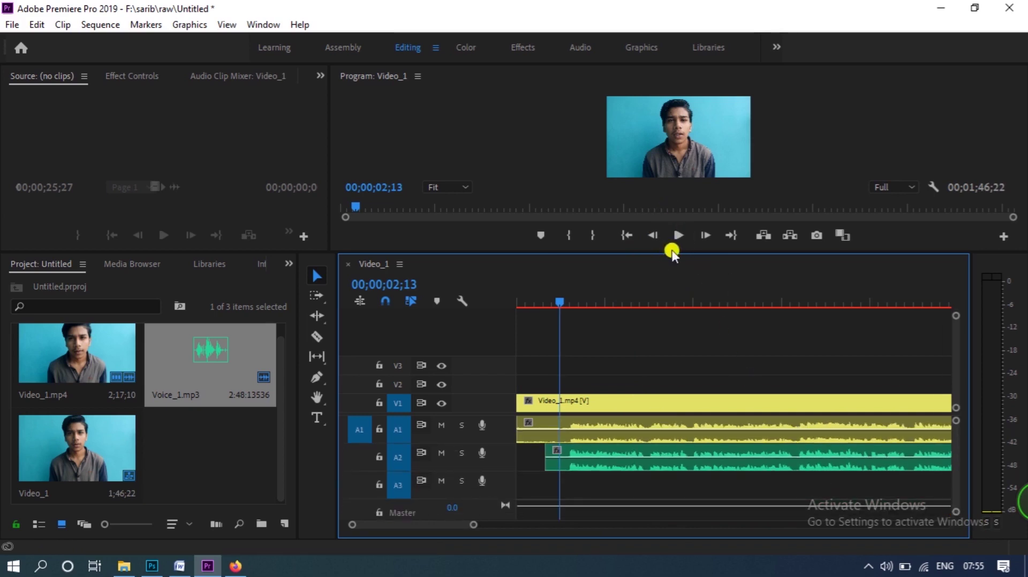
left_click_drag(672, 252, 664, 326)
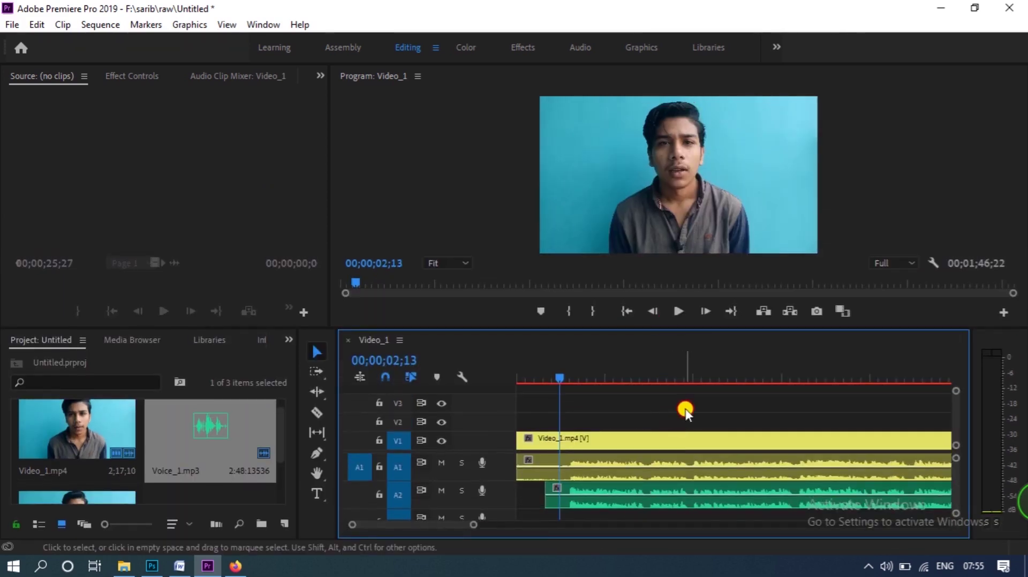
key("space")
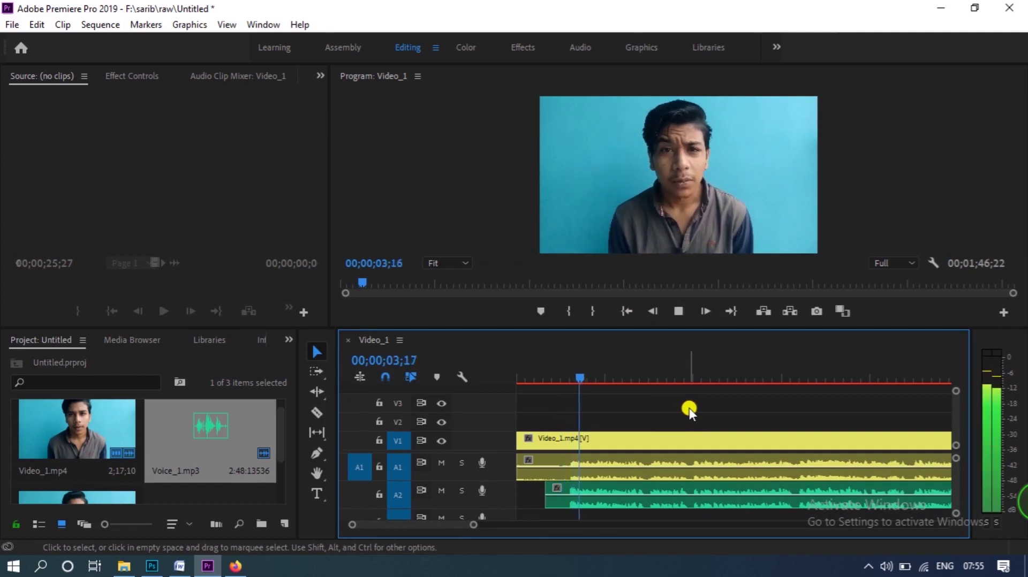
key("space")
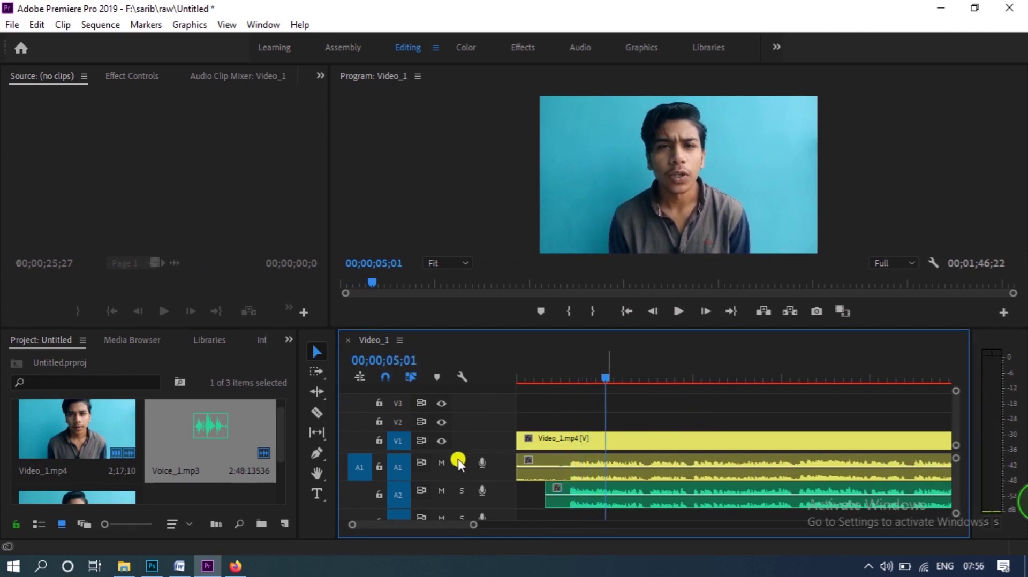
Mute camera audio track A1 and return the playhead to 00;00;02;28
left_click(595, 464)
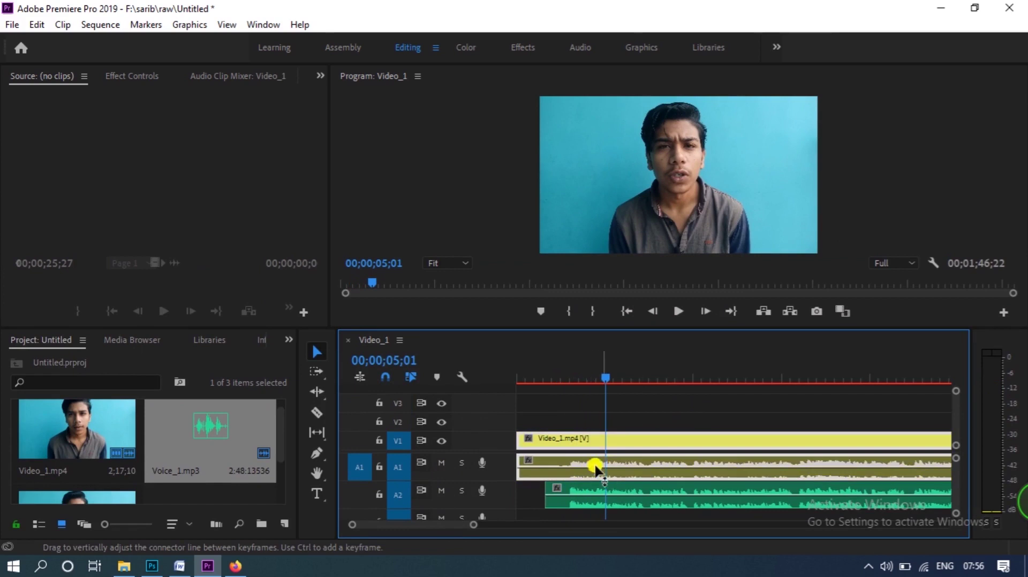
left_click(627, 405)
left_click(441, 462)
left_click_drag(574, 378, 569, 378)
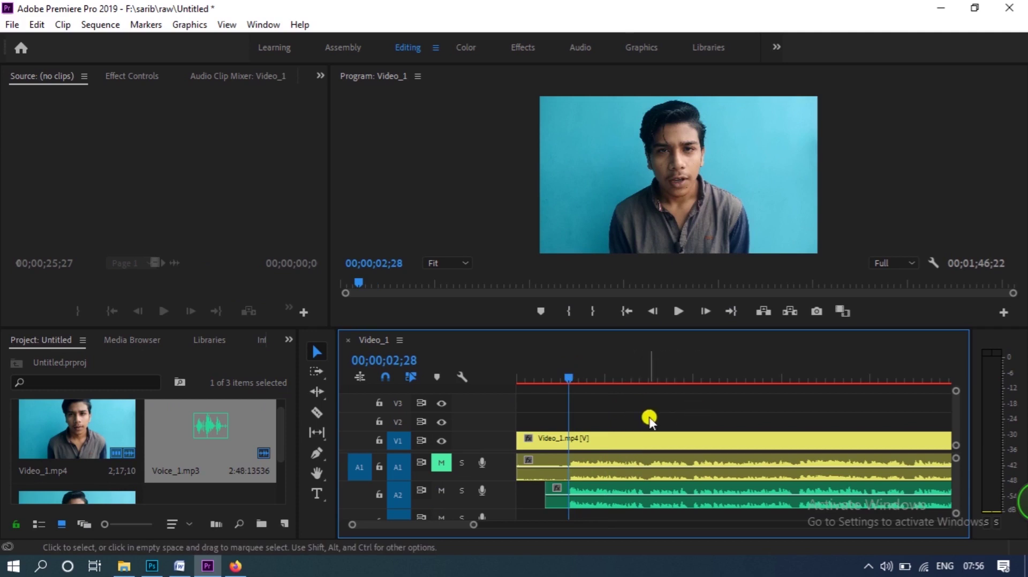
left_click(594, 493)
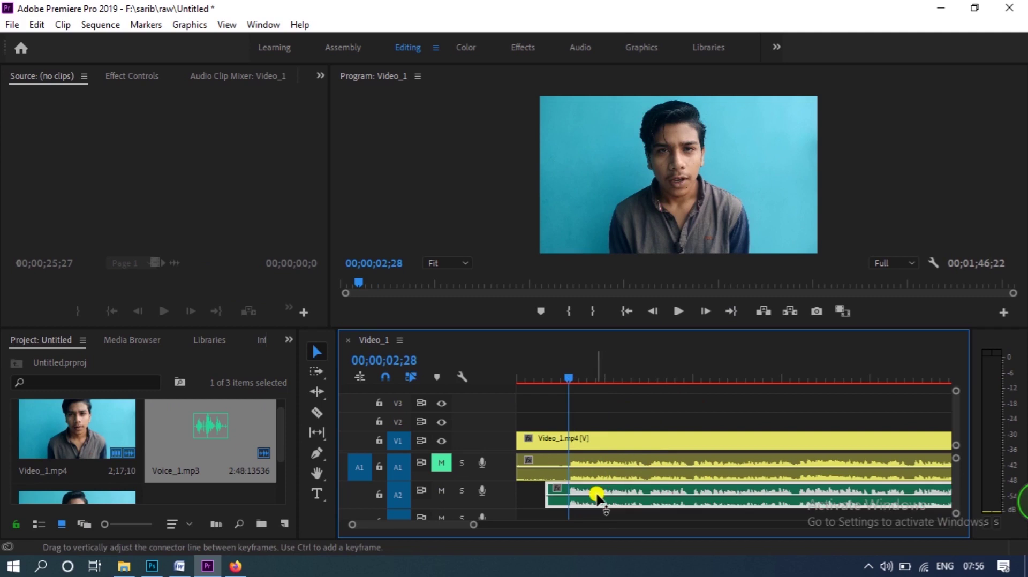
left_click(668, 375)
left_click(568, 378)
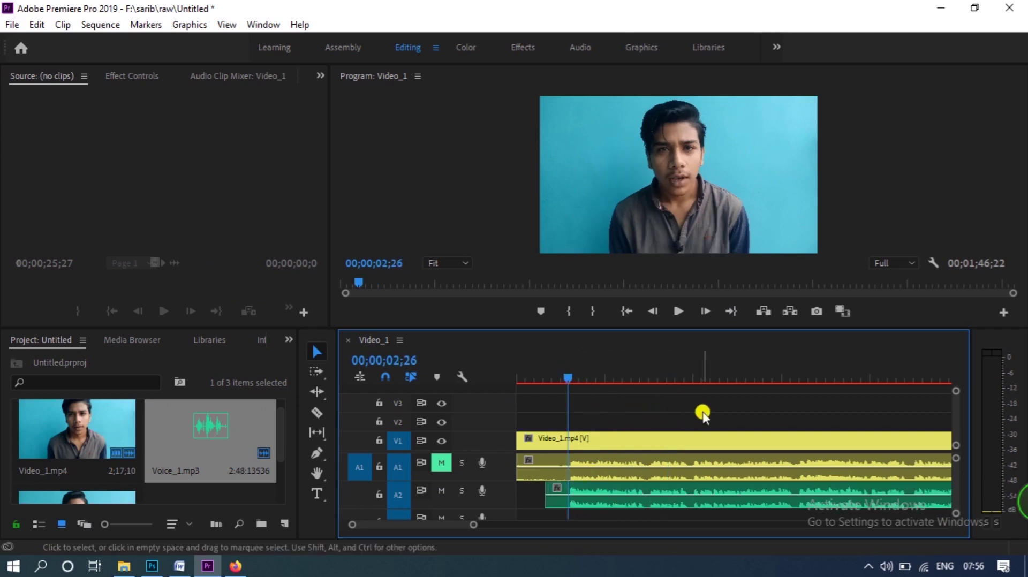
key("space")
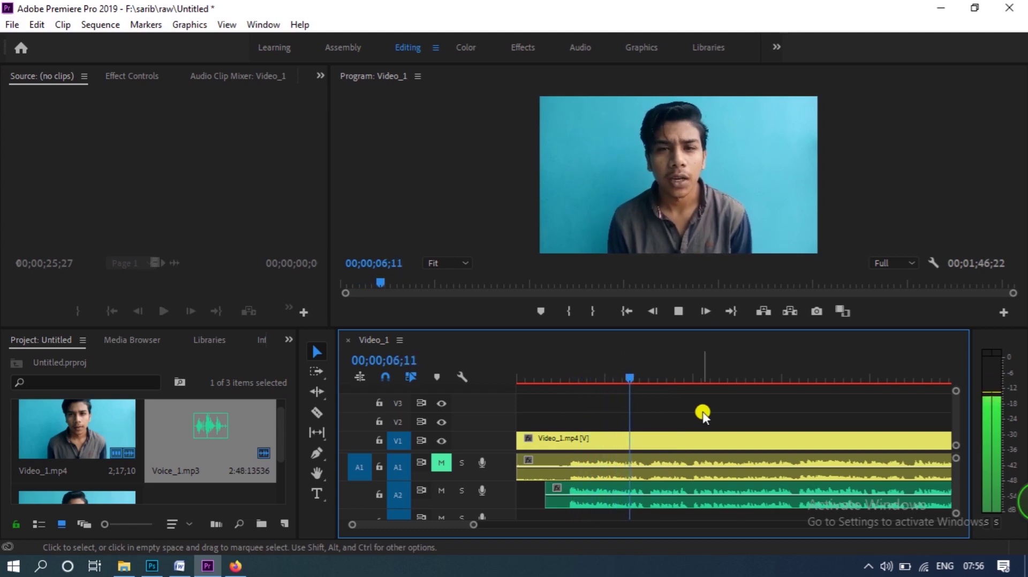
key("minus")
key("minus")
key("minus")
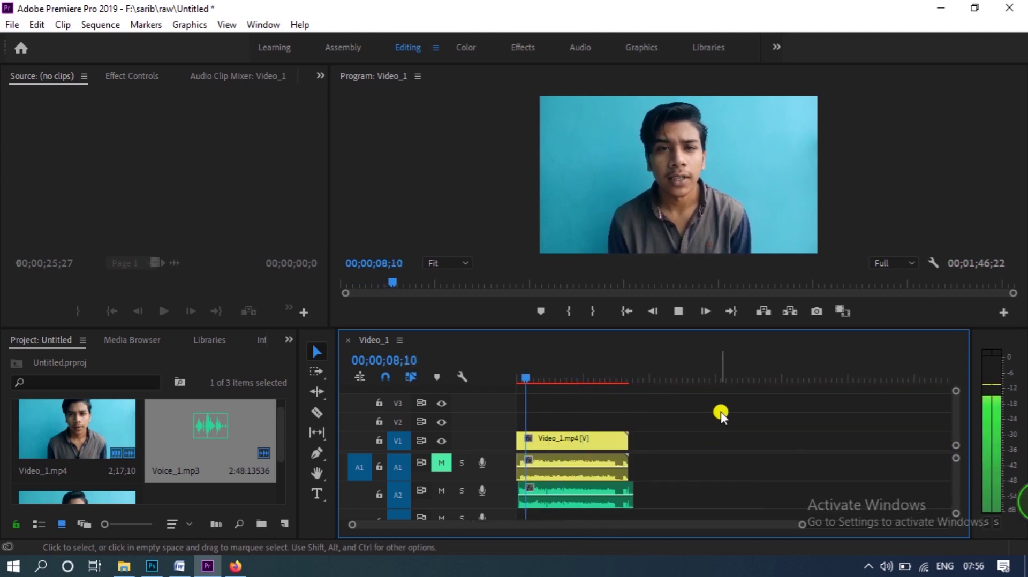
key("equal")
key("equal")
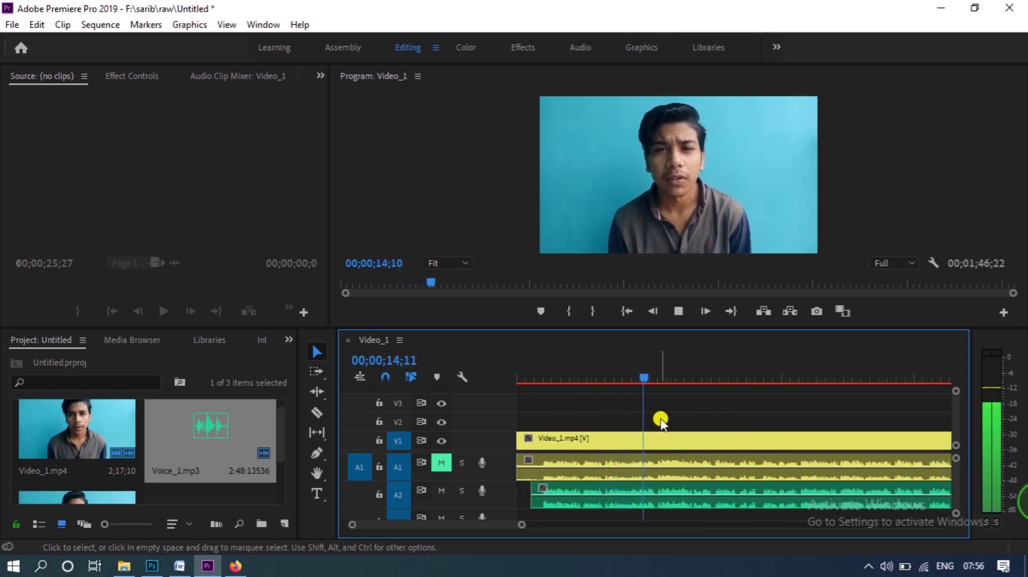
key("space")
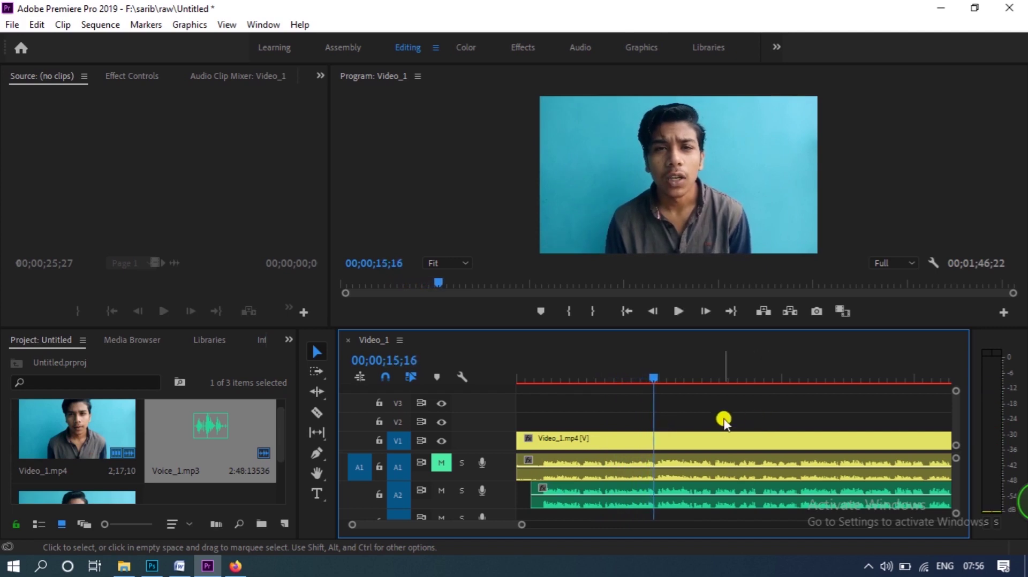